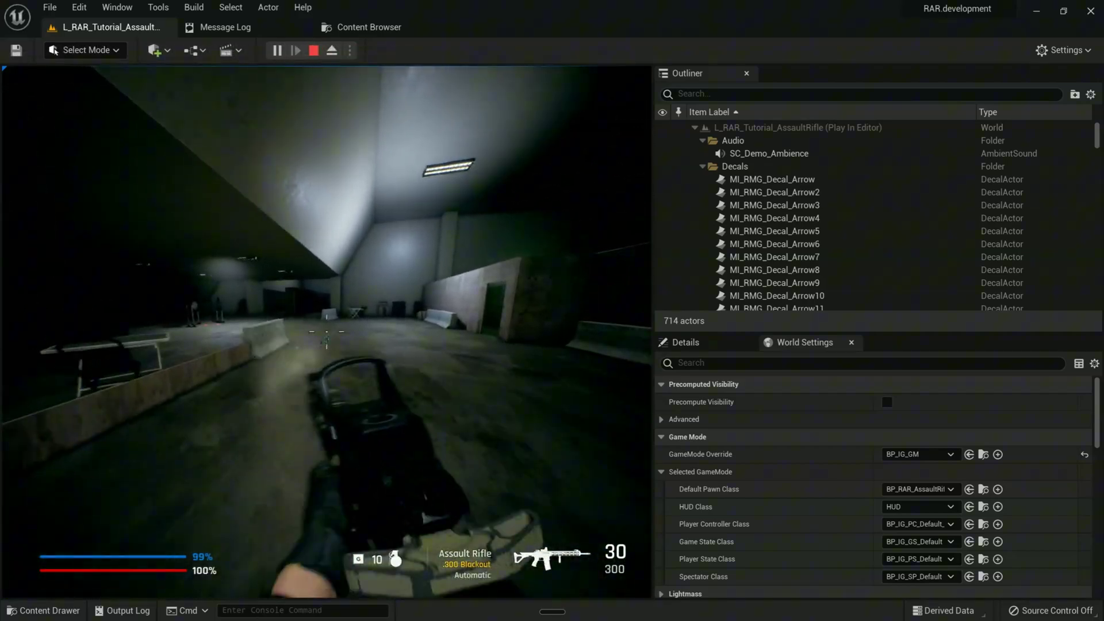
# Step: Playtest walking, sprinting and jumping through the warehouse with the optic-equipped assault rifle to examine its movement animations
pyautogui.hotkey('shift', 'w')
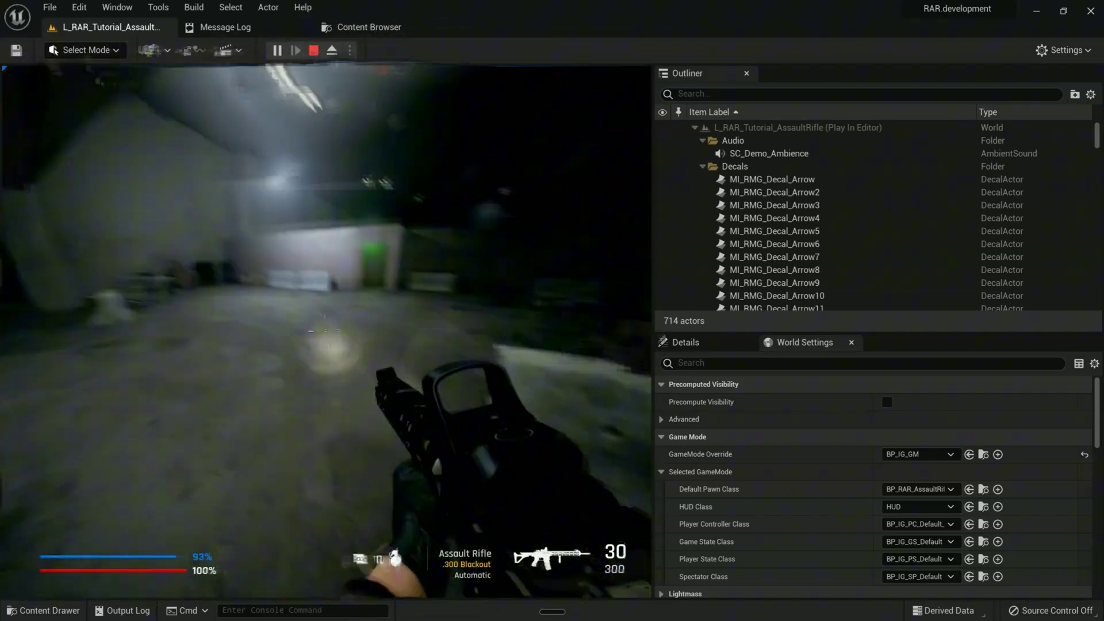
pyautogui.press('w')
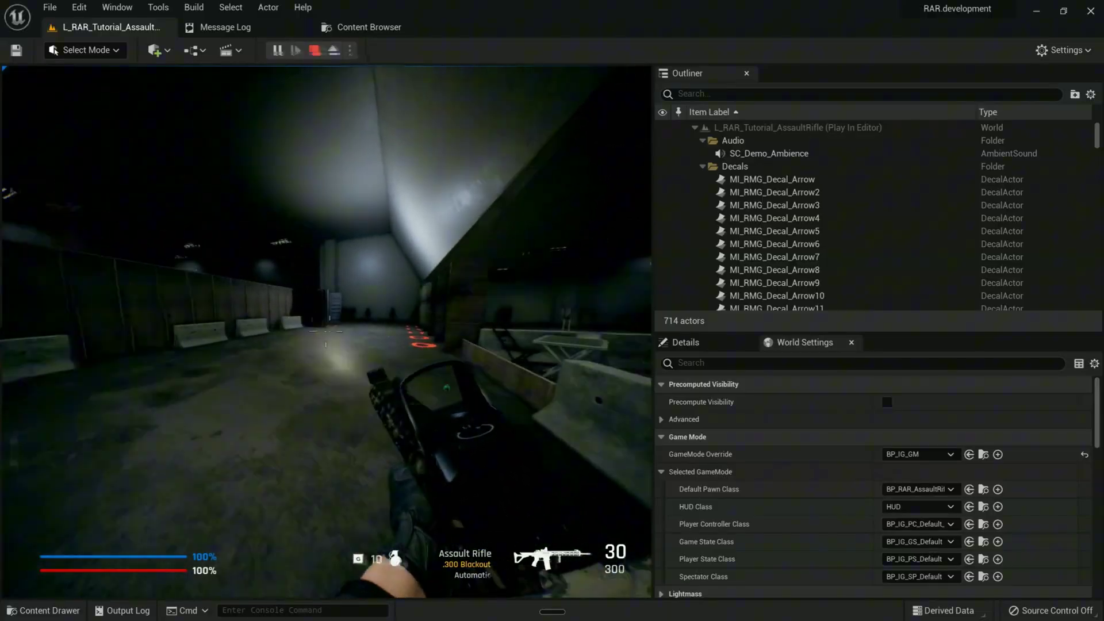
pyautogui.press('w')
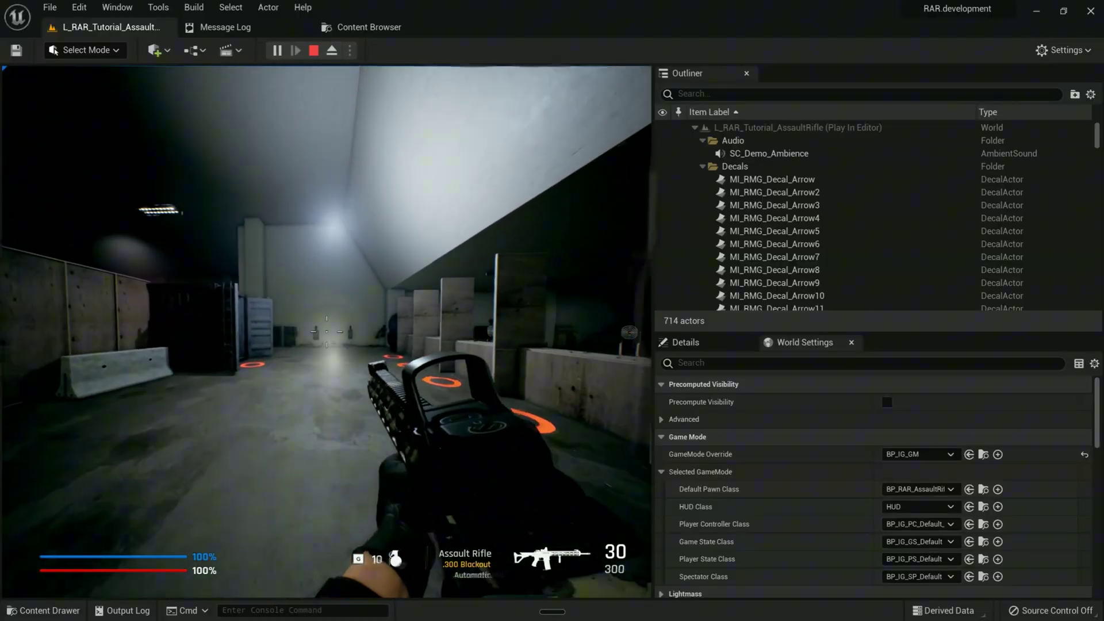
pyautogui.hotkey('shift', 'w')
pyautogui.press('space')
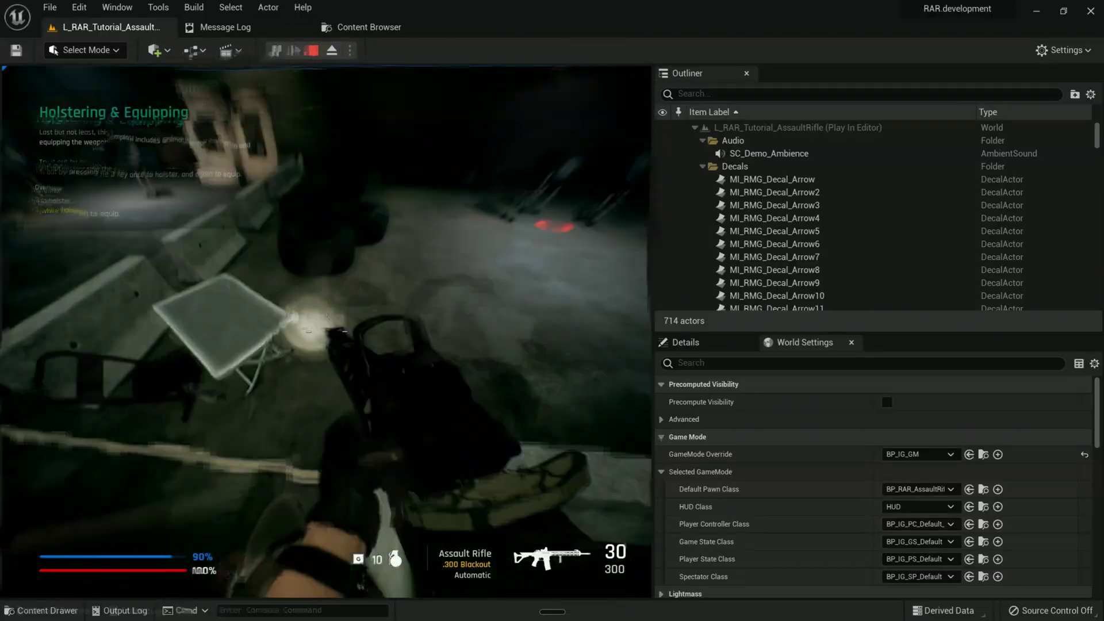
pyautogui.press('w')
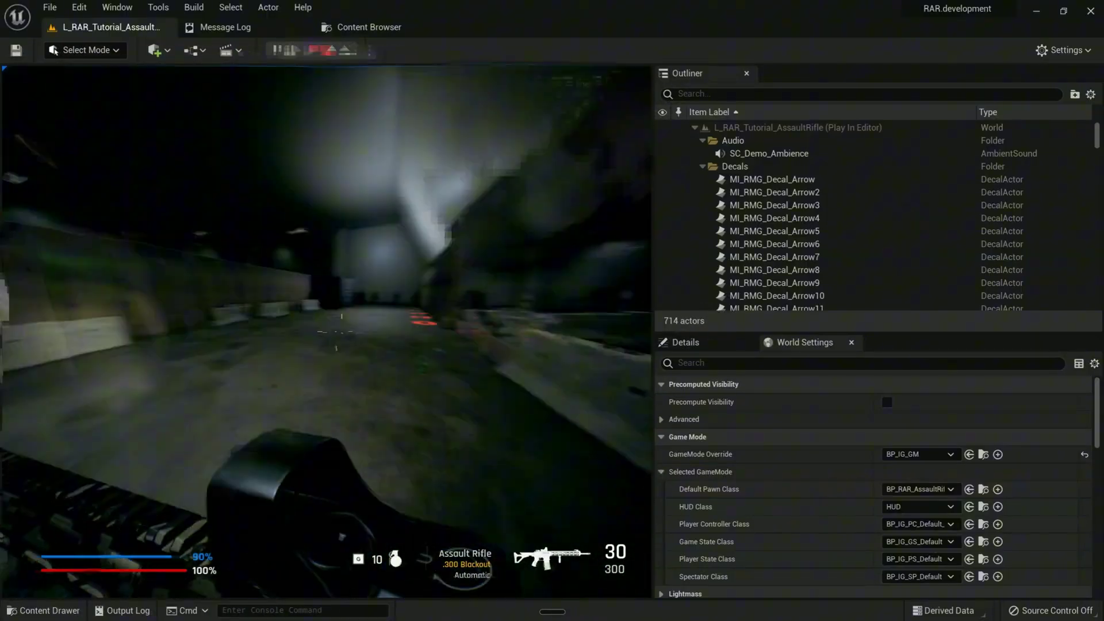
pyautogui.press('w')
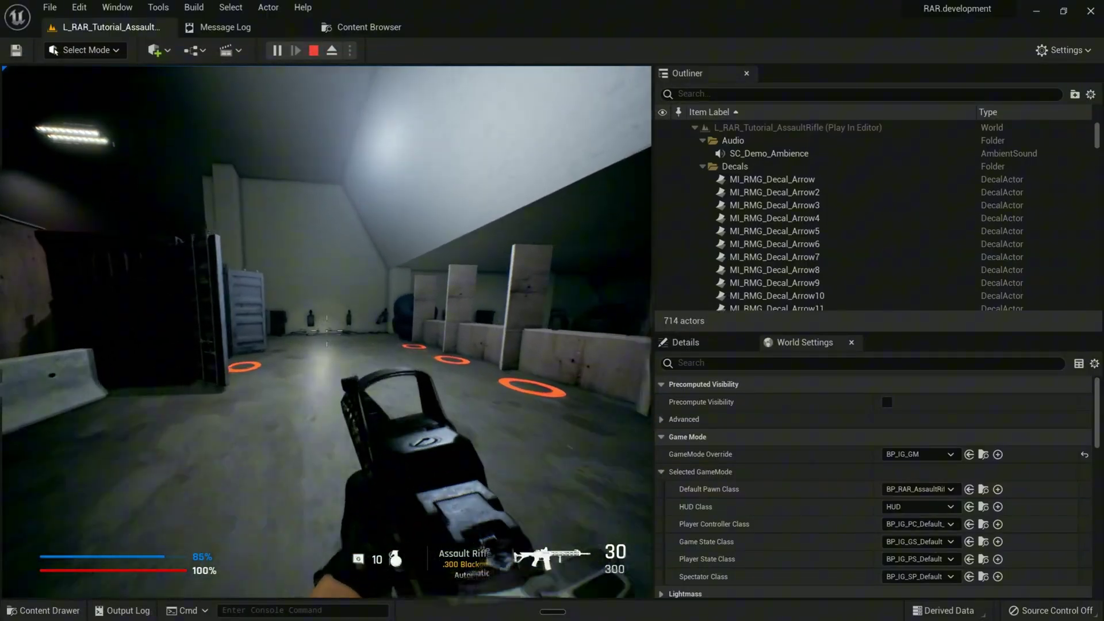
pyautogui.press('w')
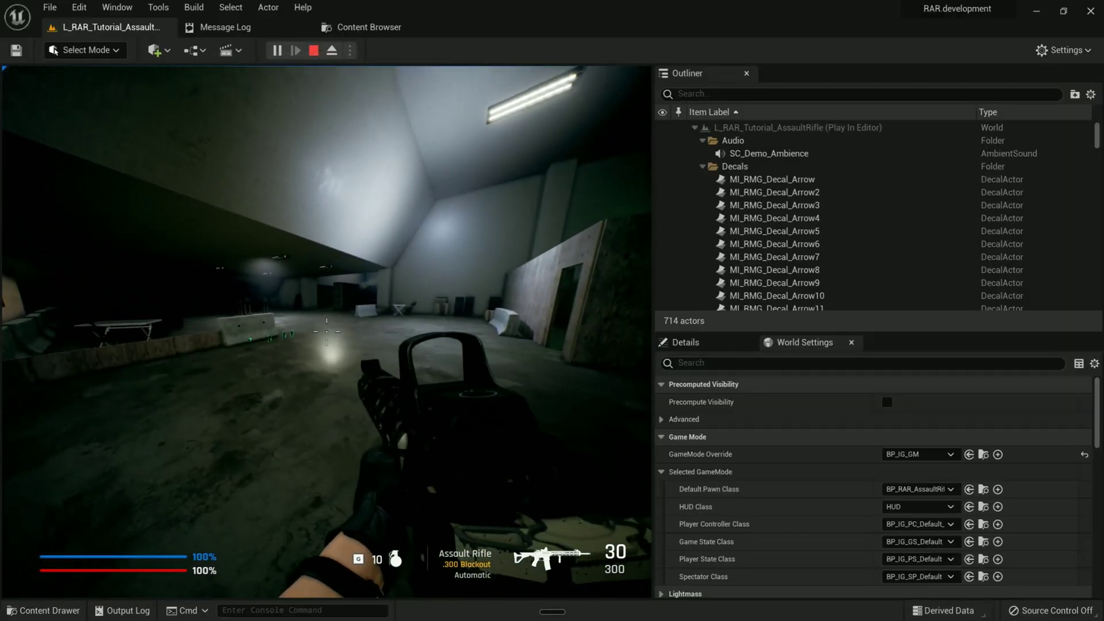
# Step: Walk around the shooting lanes marked with orange floor rings to examine the optic-equipped rifle's sway and handling
pyautogui.press('w')
pyautogui.rightClick(326, 332)
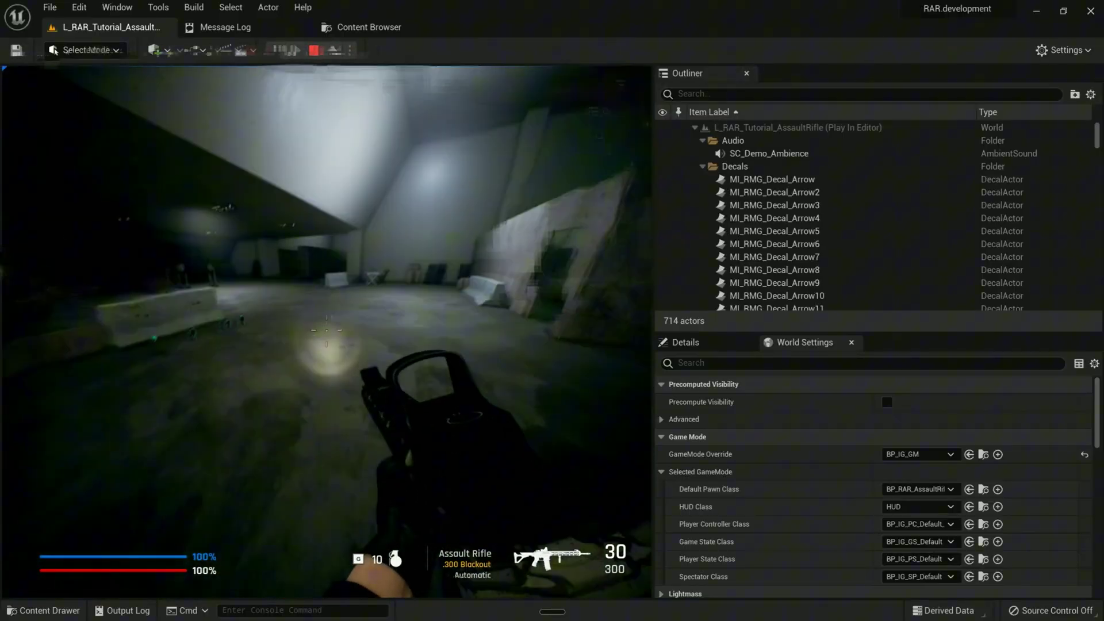
pyautogui.press('w')
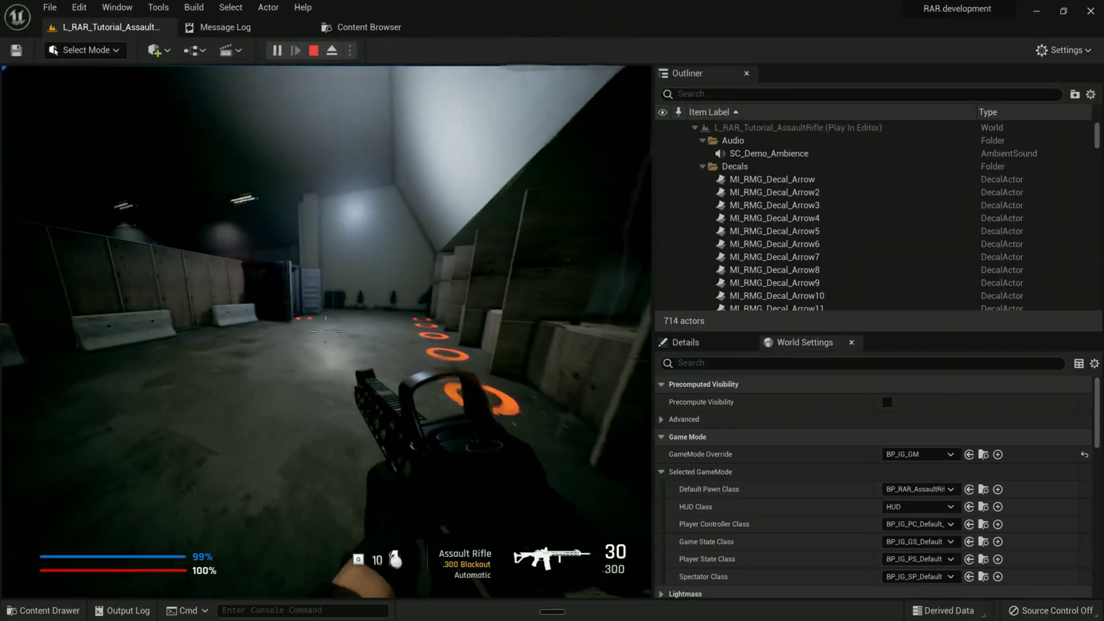
pyautogui.press('w')
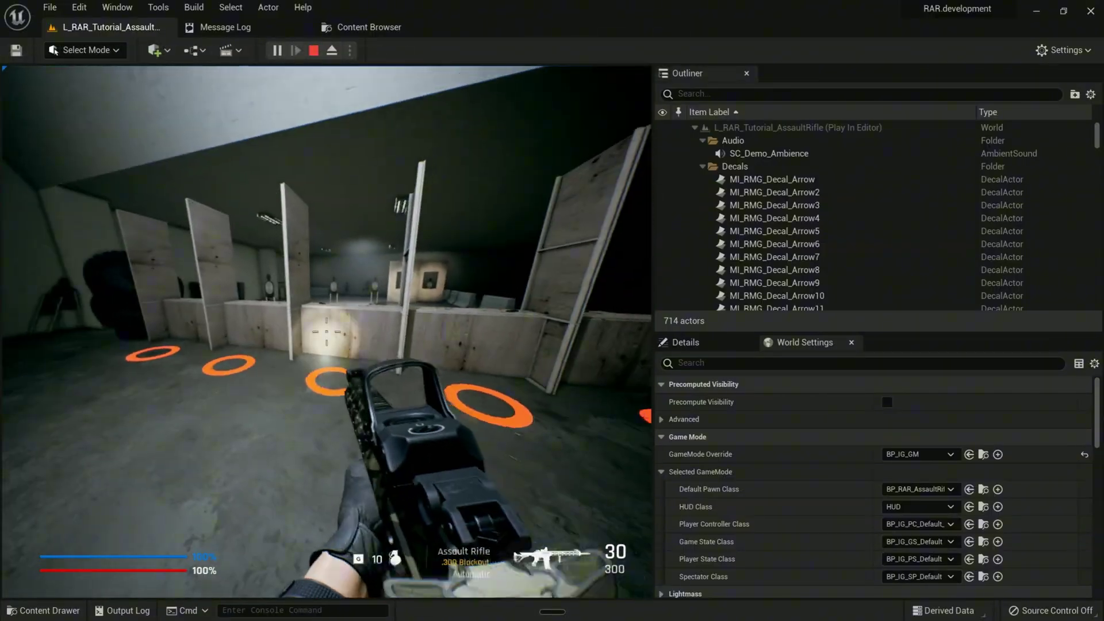
pyautogui.press('w')
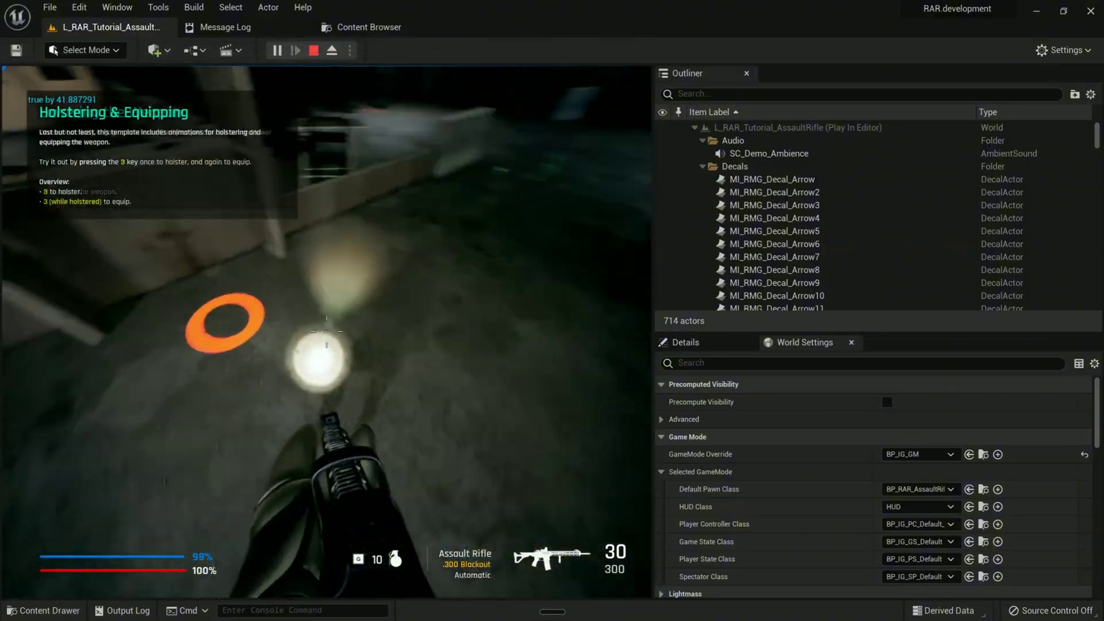
pyautogui.press('w')
pyautogui.press('w')
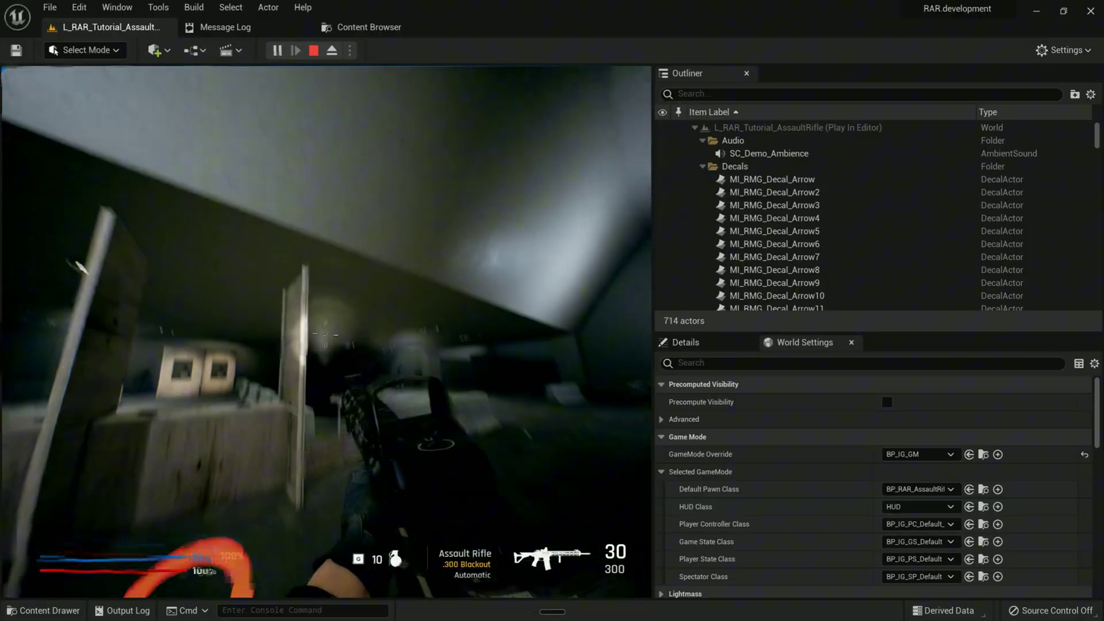
pyautogui.press('w')
# Step: Sprint and walk through the hall past the standing targets and back, examining the rifle's sprint and aiming poses
pyautogui.hotkey('shift', 'w')
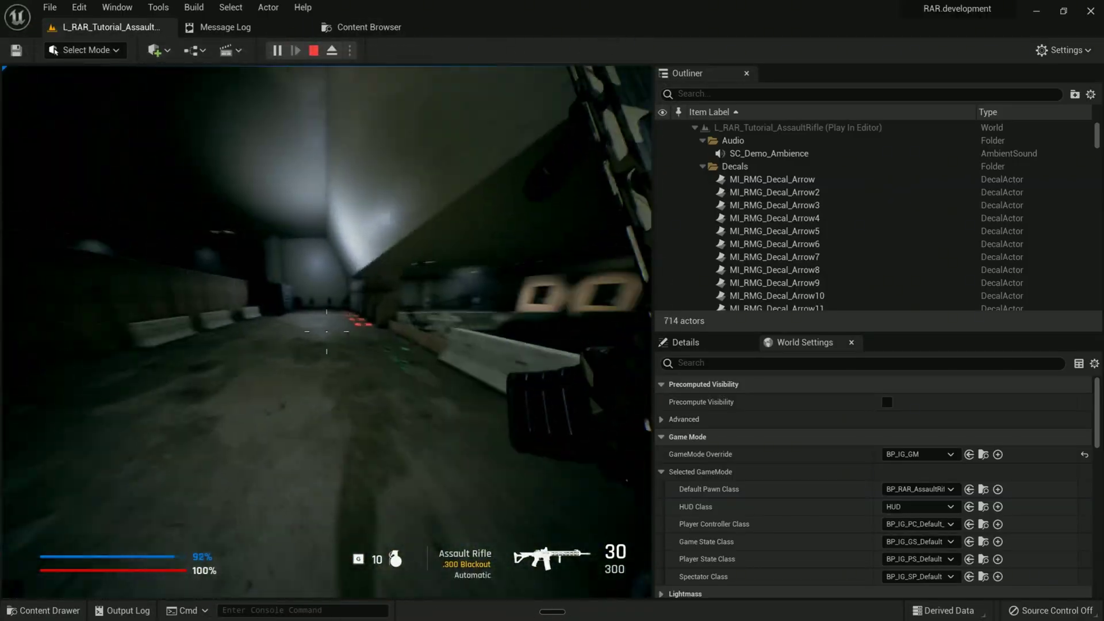
pyautogui.press('w')
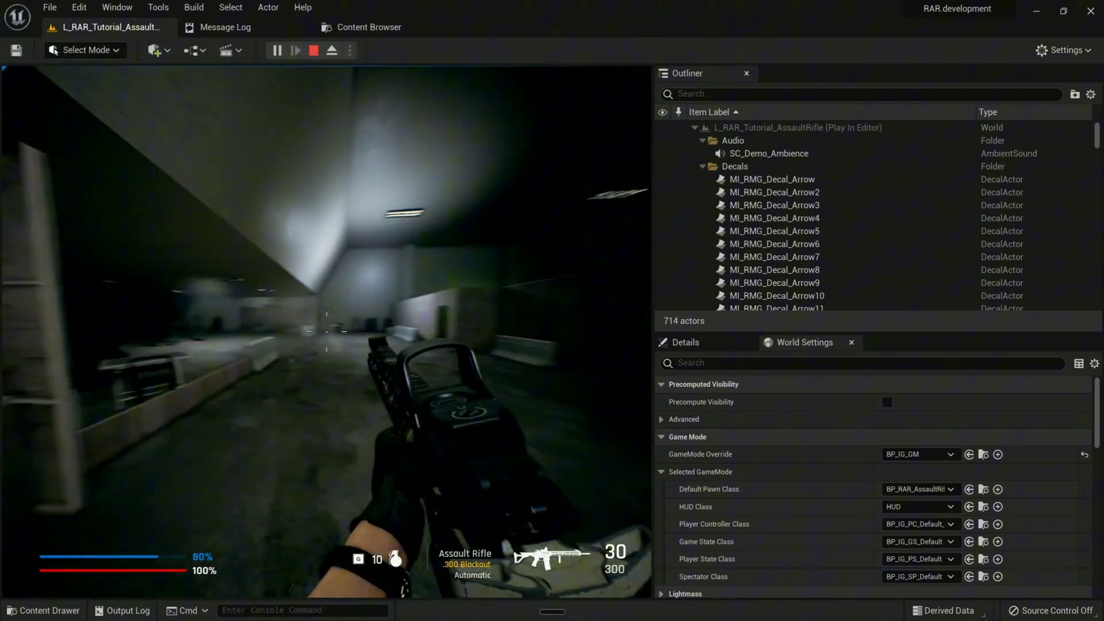
pyautogui.press('w')
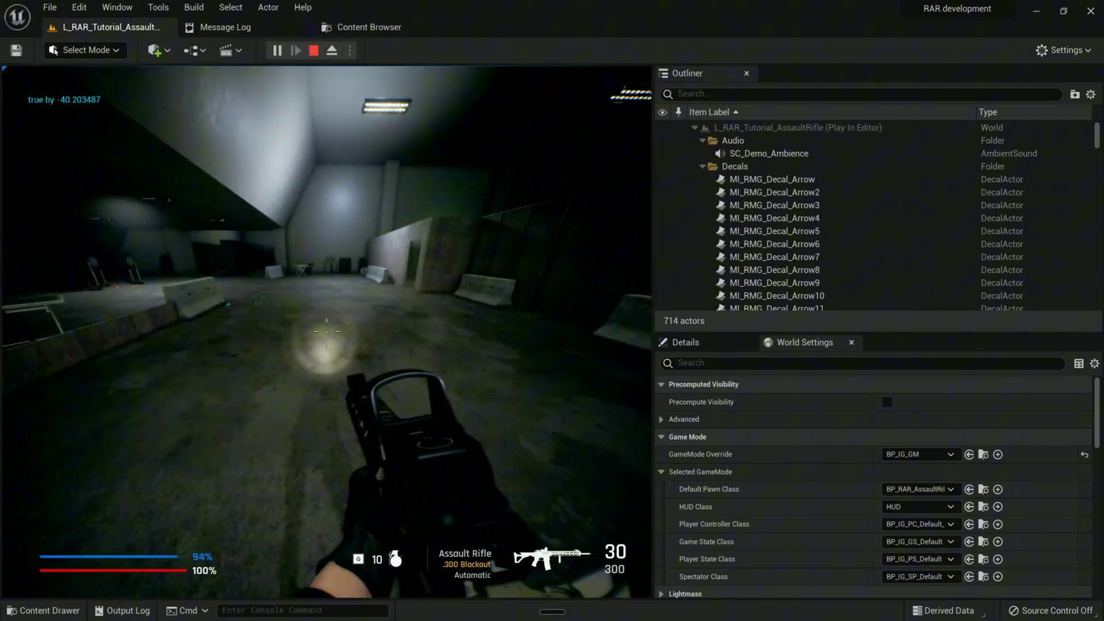
pyautogui.press('w')
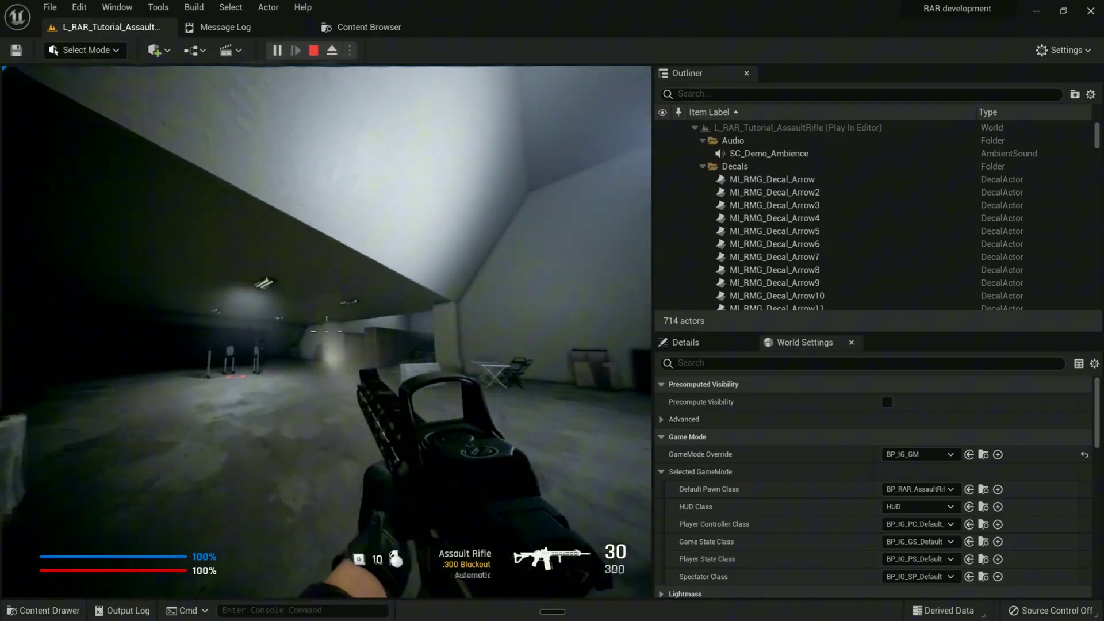
pyautogui.press('w')
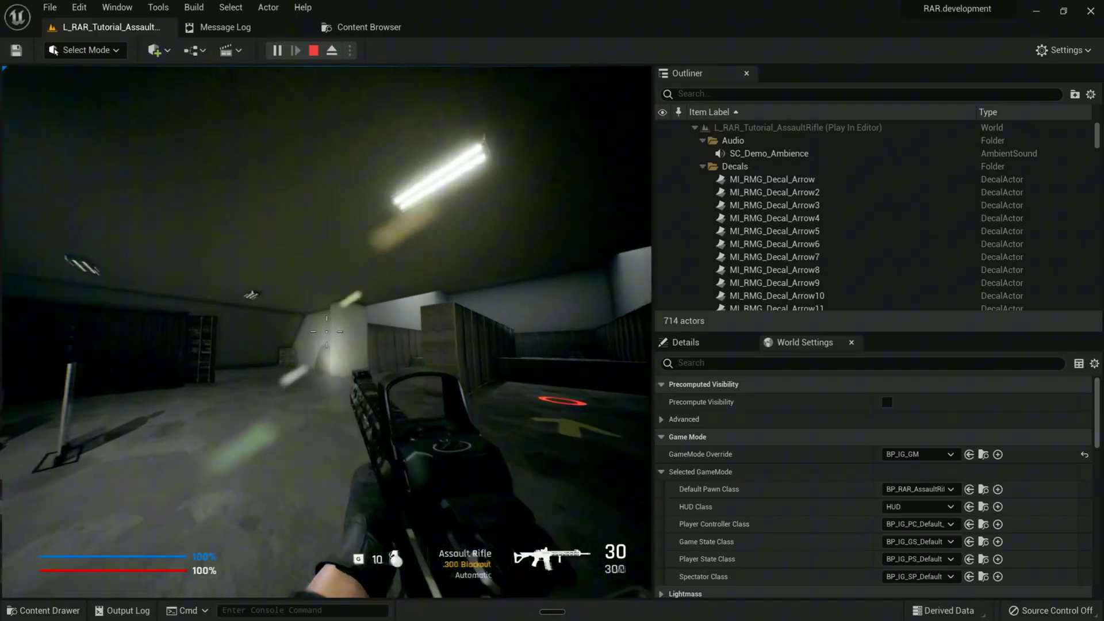
pyautogui.press('w')
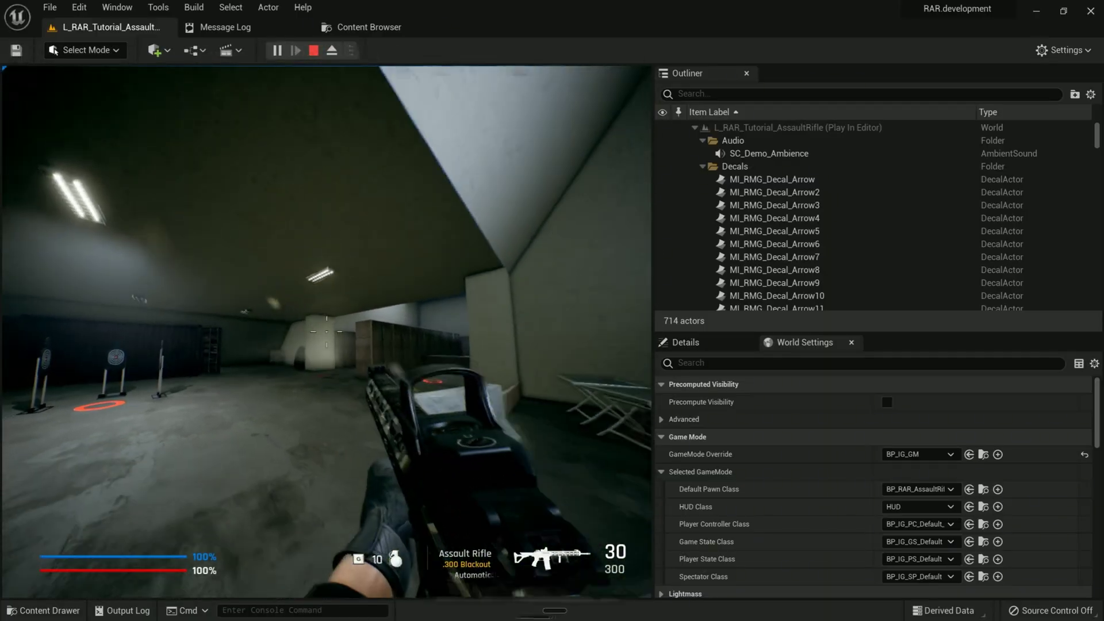
pyautogui.press('w')
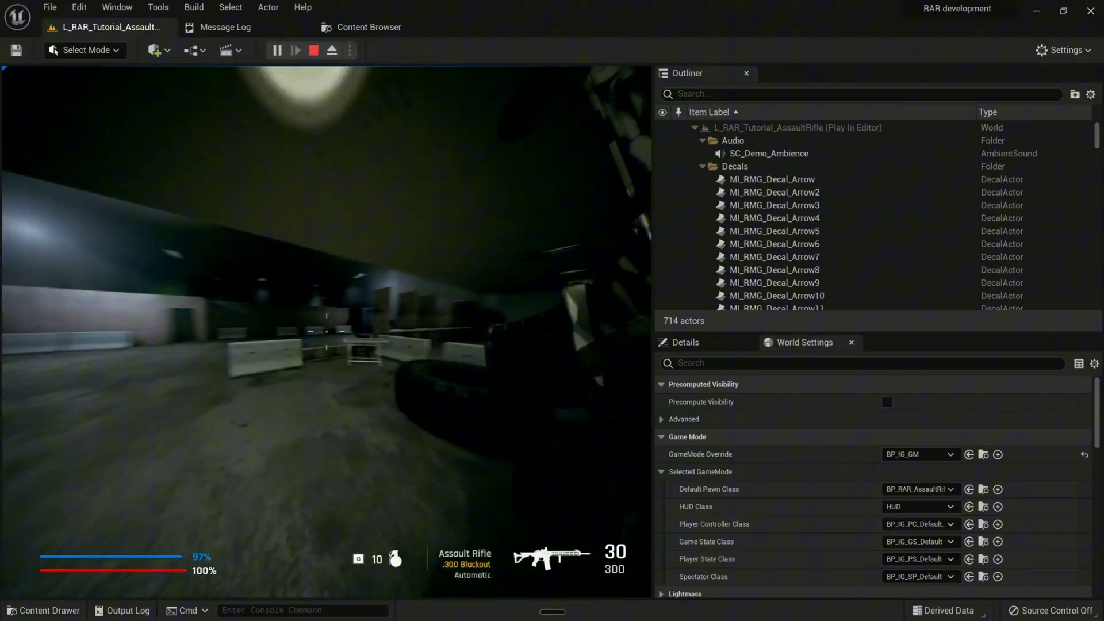
pyautogui.press('w')
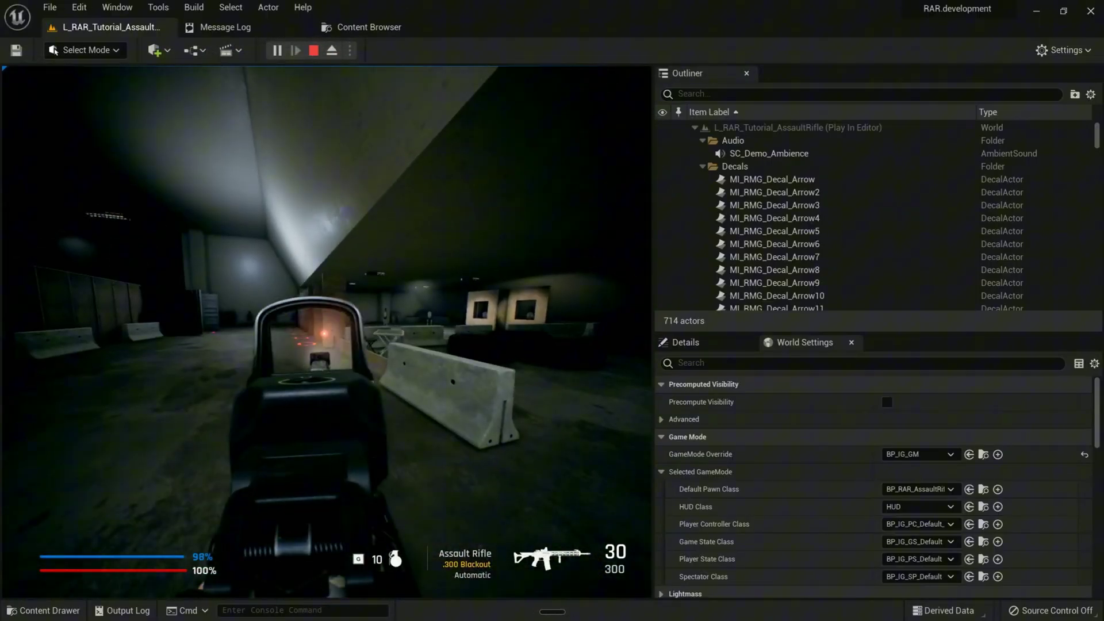
pyautogui.press('w')
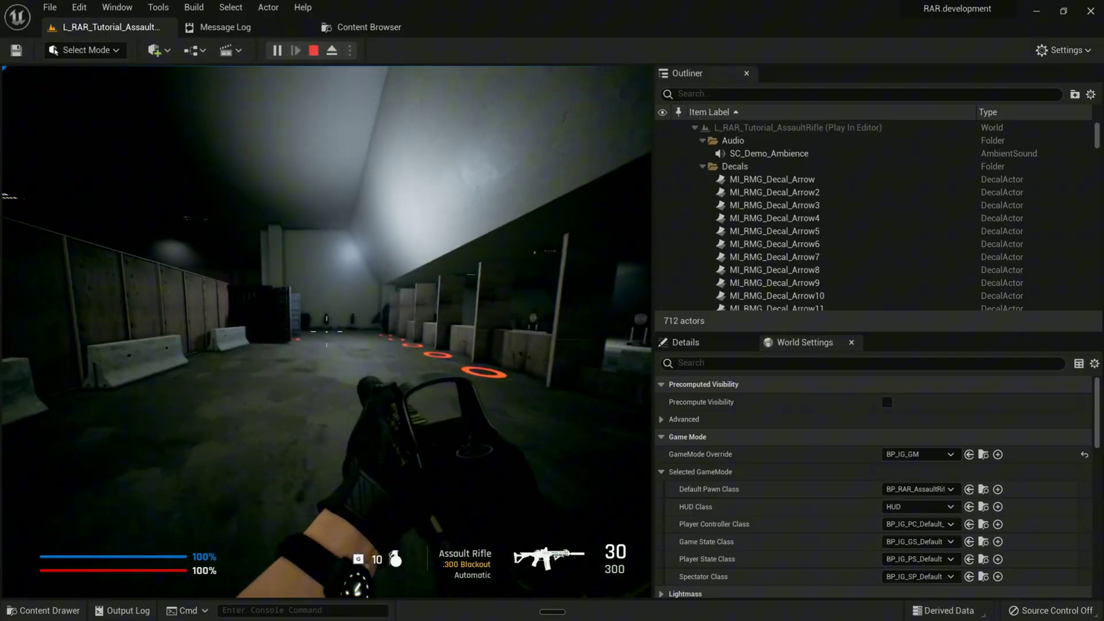
# Step: Switch to the red-patterned assault rifle and sprint and walk around the hall to examine its animations
pyautogui.scroll(-1, 327, 332)
pyautogui.press('w')
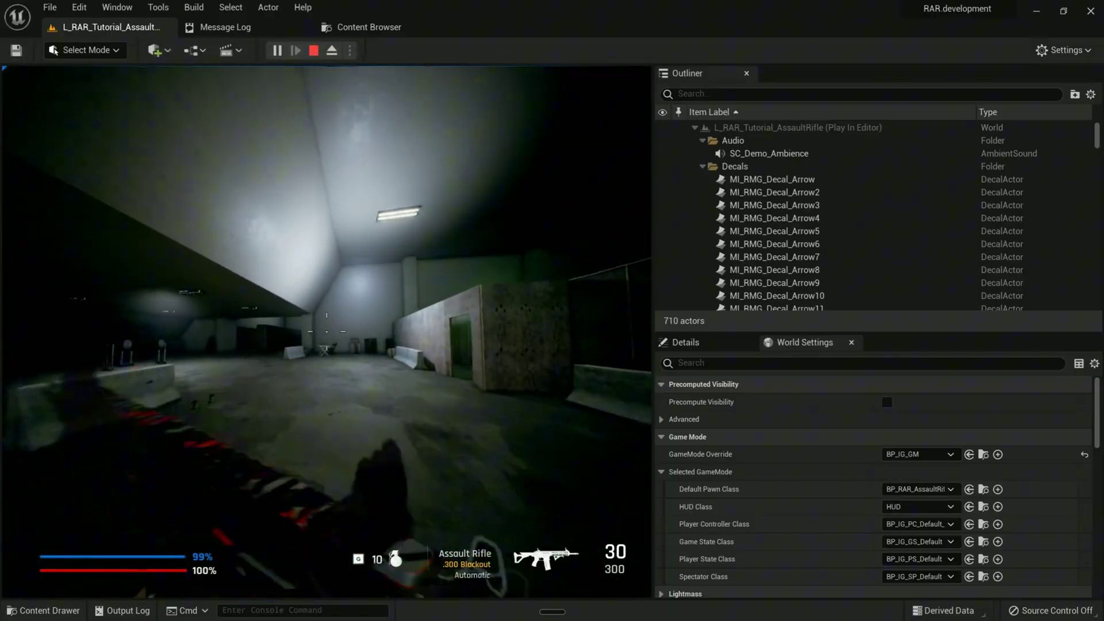
pyautogui.hotkey('shift', 'w')
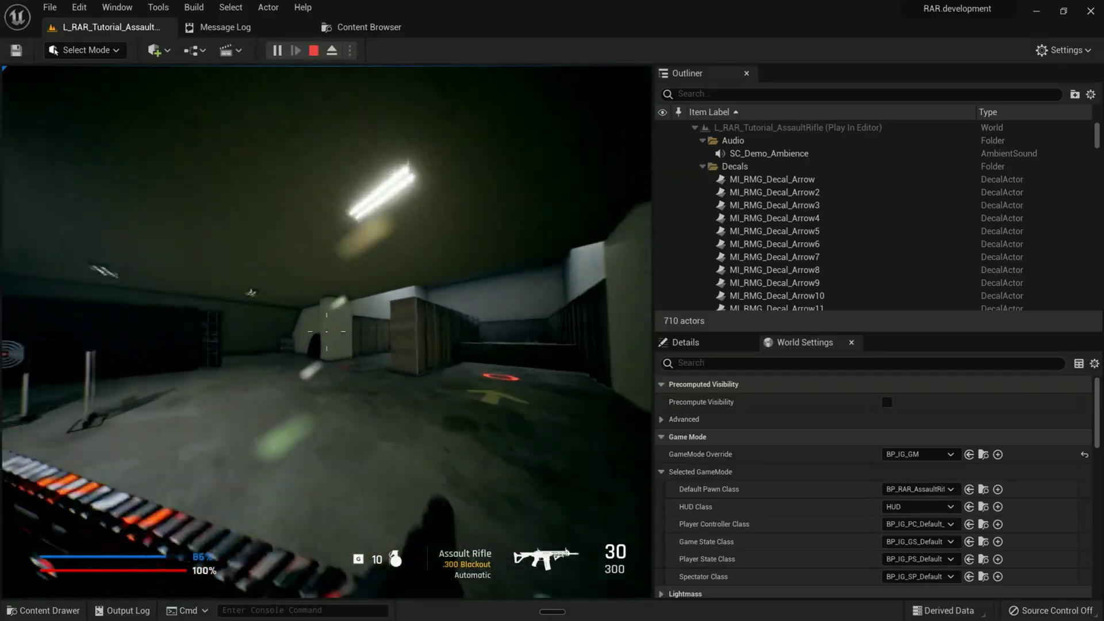
pyautogui.hotkey('shift', 'w')
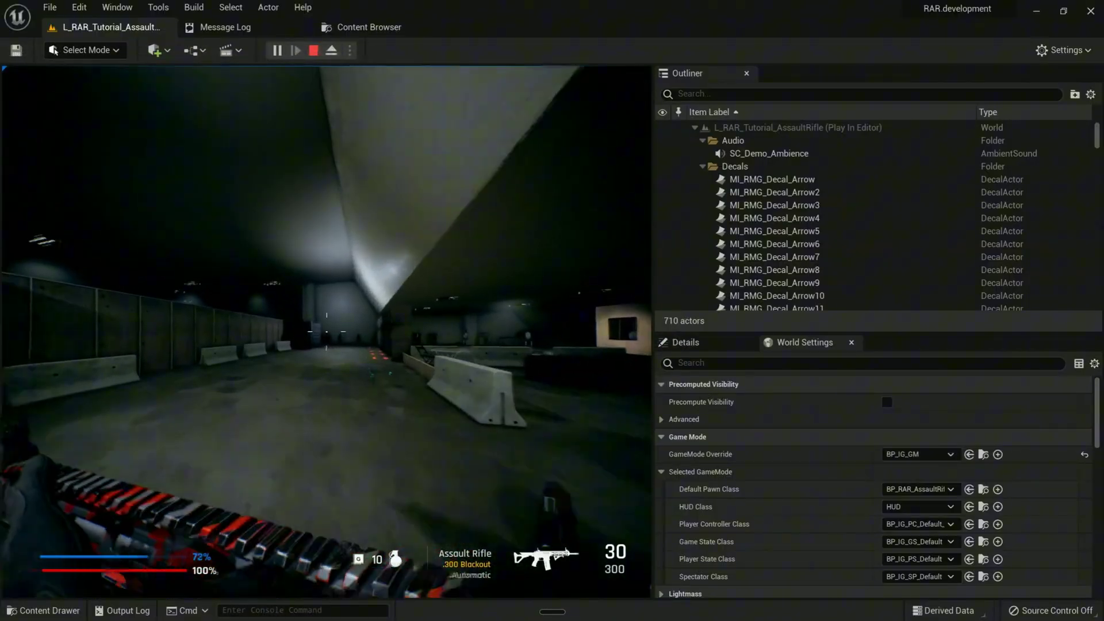
pyautogui.hotkey('shift', 'w')
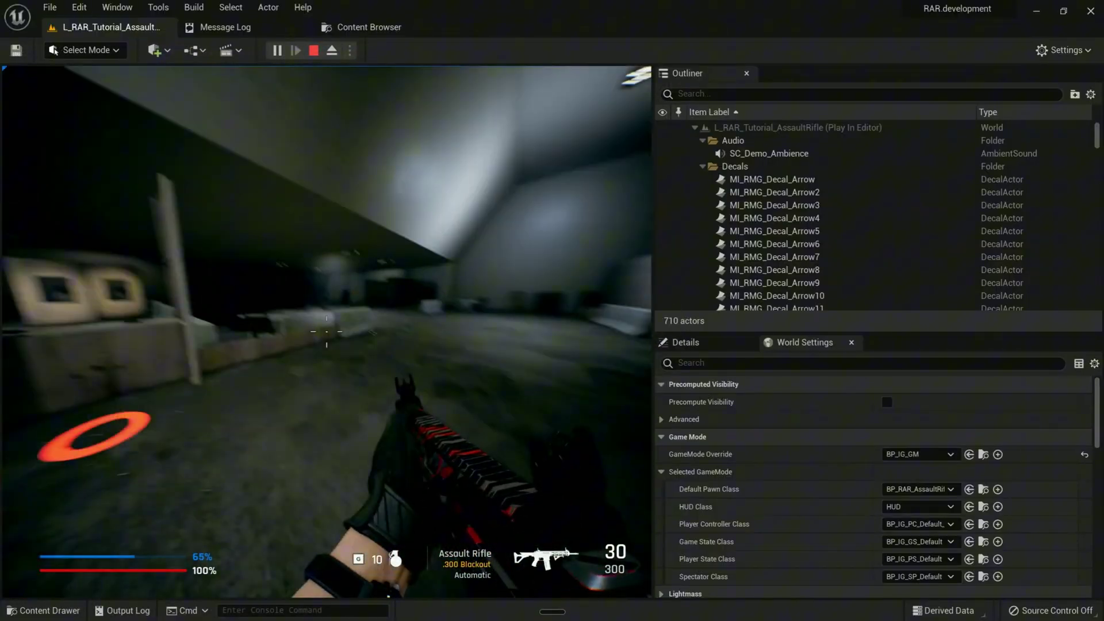
pyautogui.press('w')
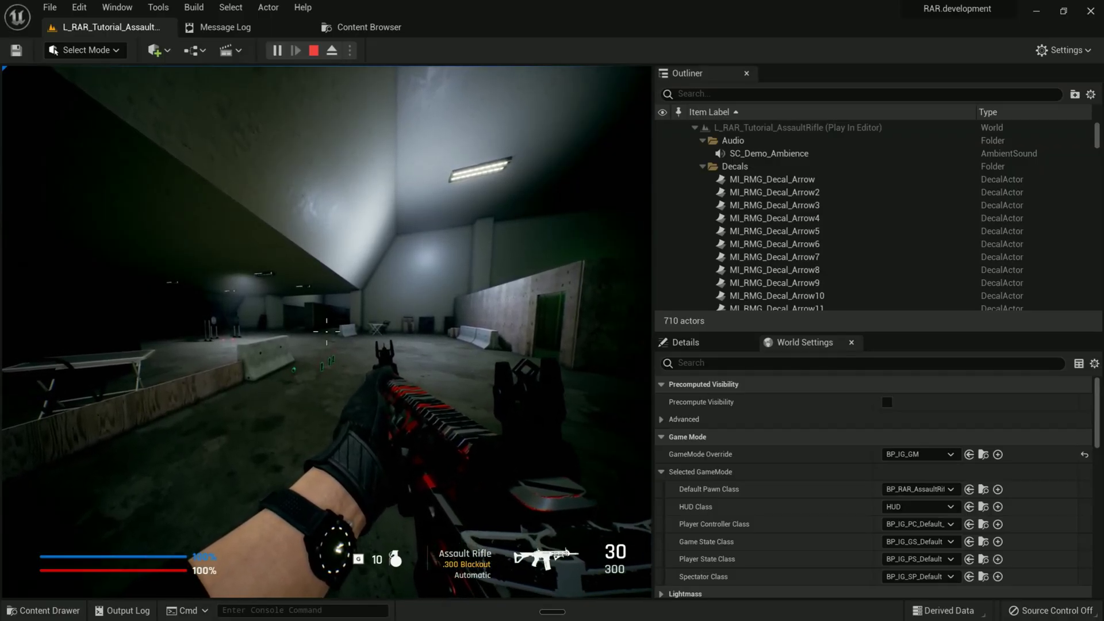
pyautogui.press('w')
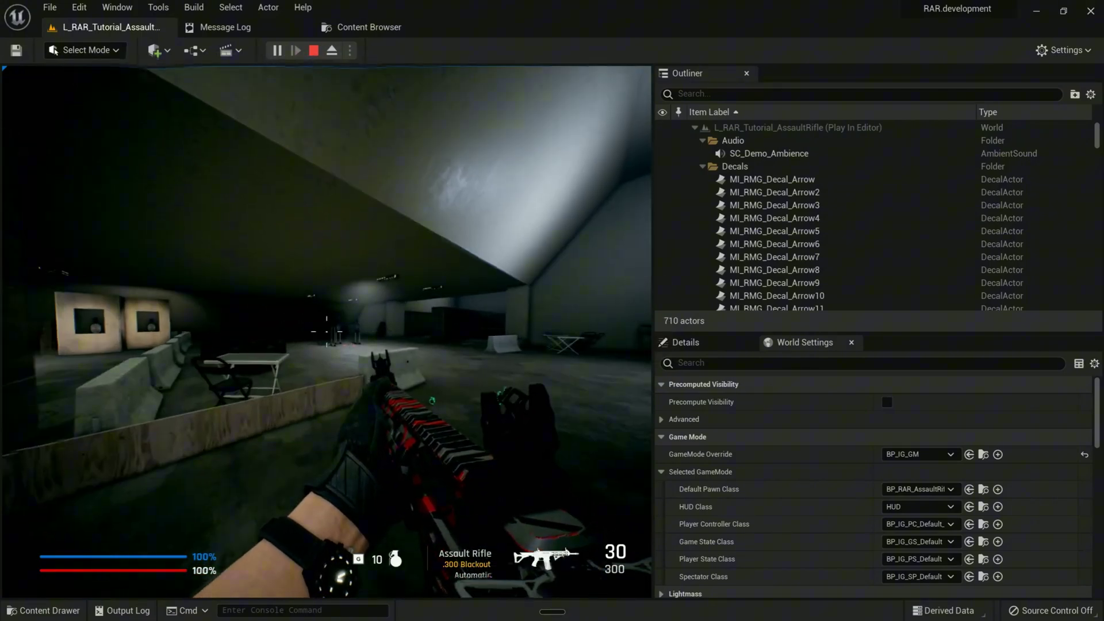
pyautogui.press('w')
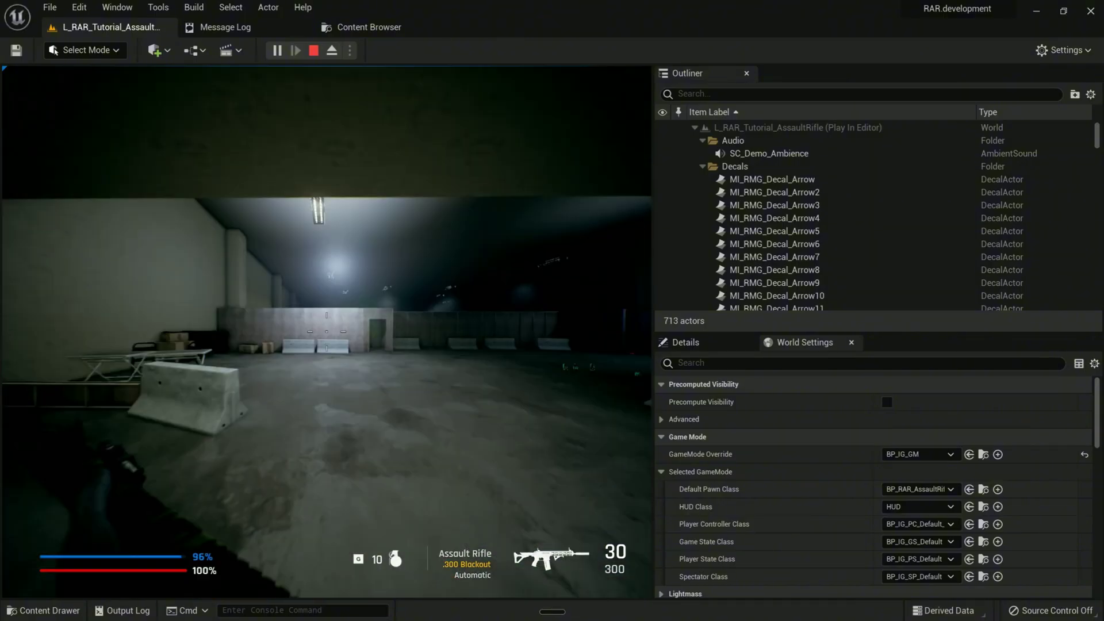
# Step: Move around the open hall with the green iron-sight rifle, examining its movement while aiming down the sights
pyautogui.press('w')
pyautogui.press('s')
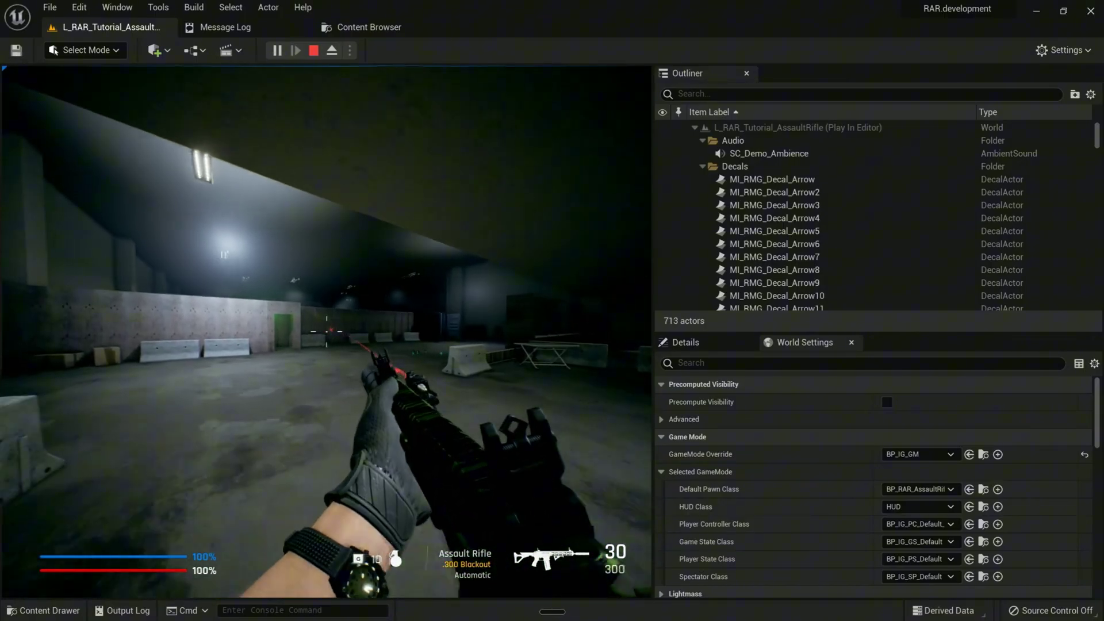
pyautogui.press('w')
pyautogui.press('w')
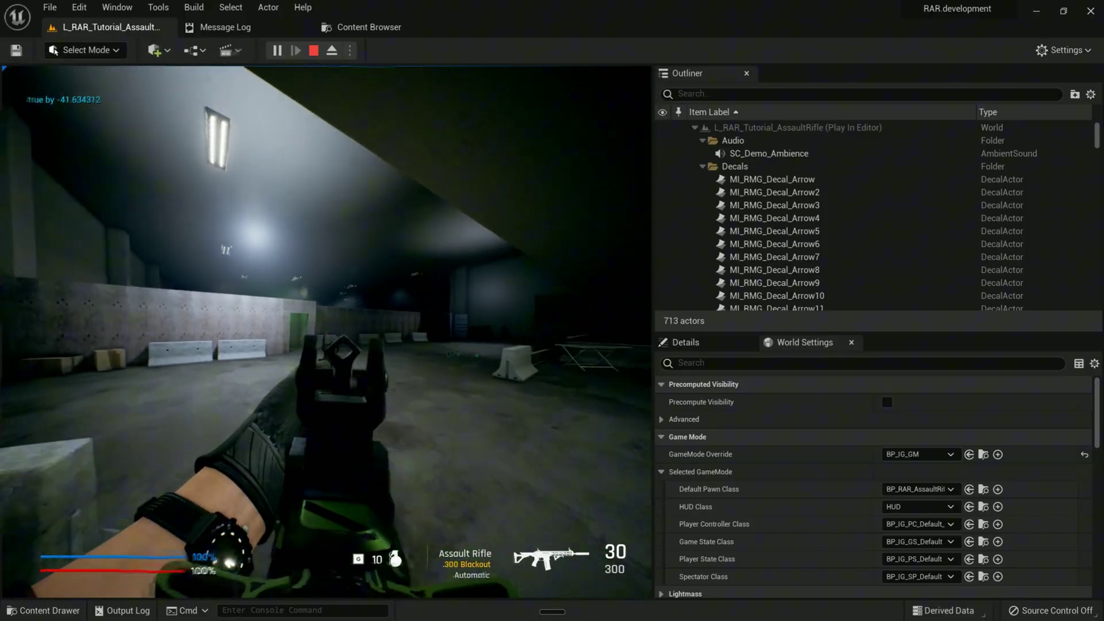
pyautogui.press('w')
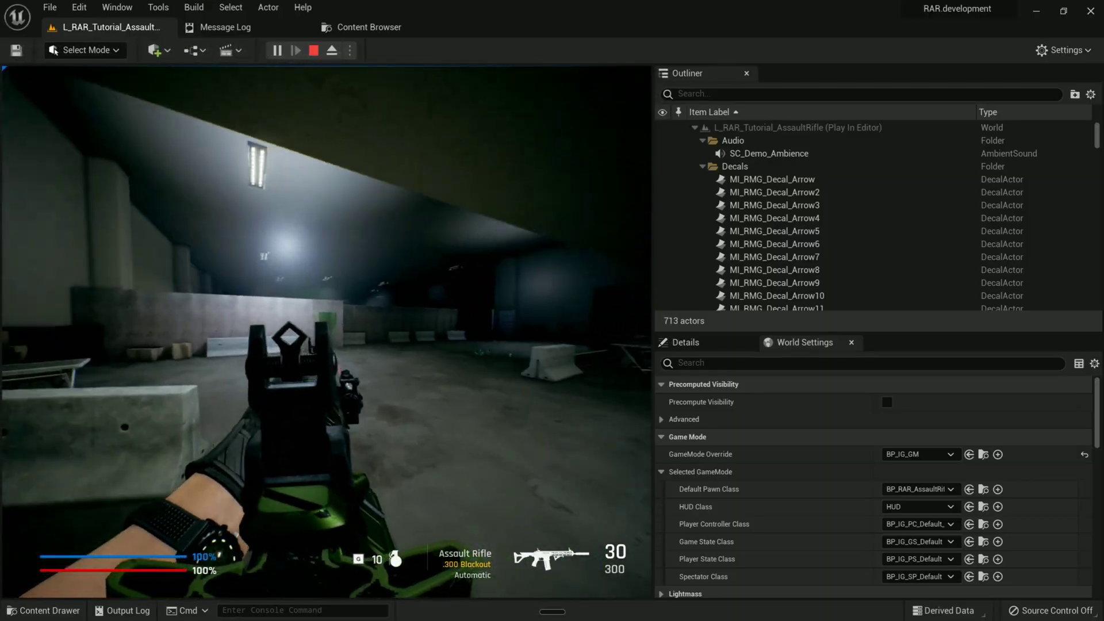
pyautogui.press('w')
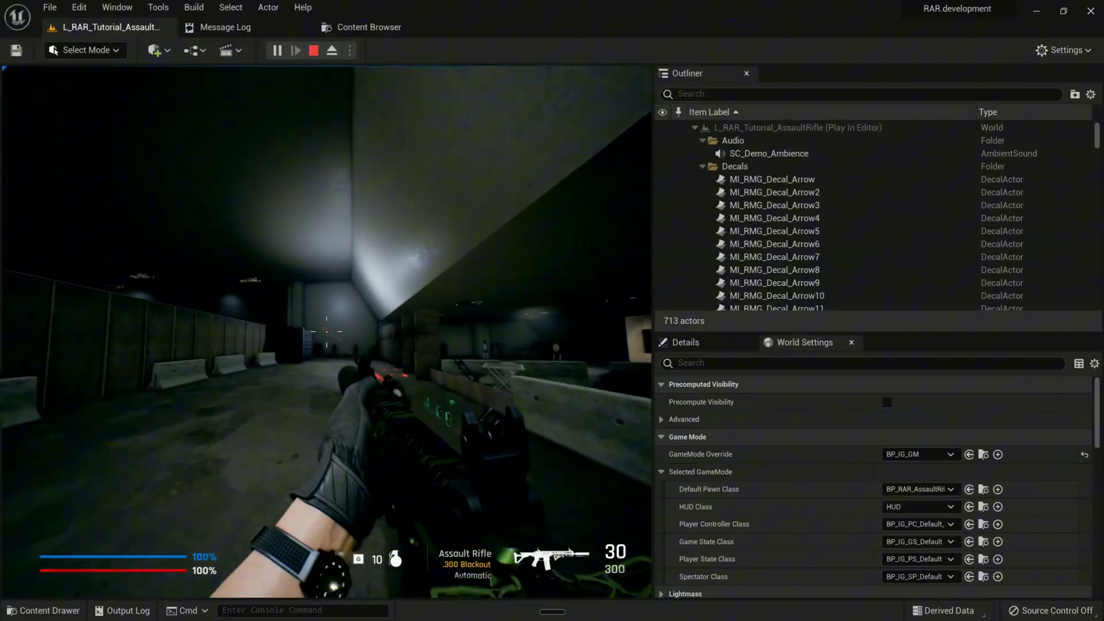
# Step: Walk with the green rifle past the concrete barriers to the circular standing targets, examining its handling
pyautogui.click(327, 331)
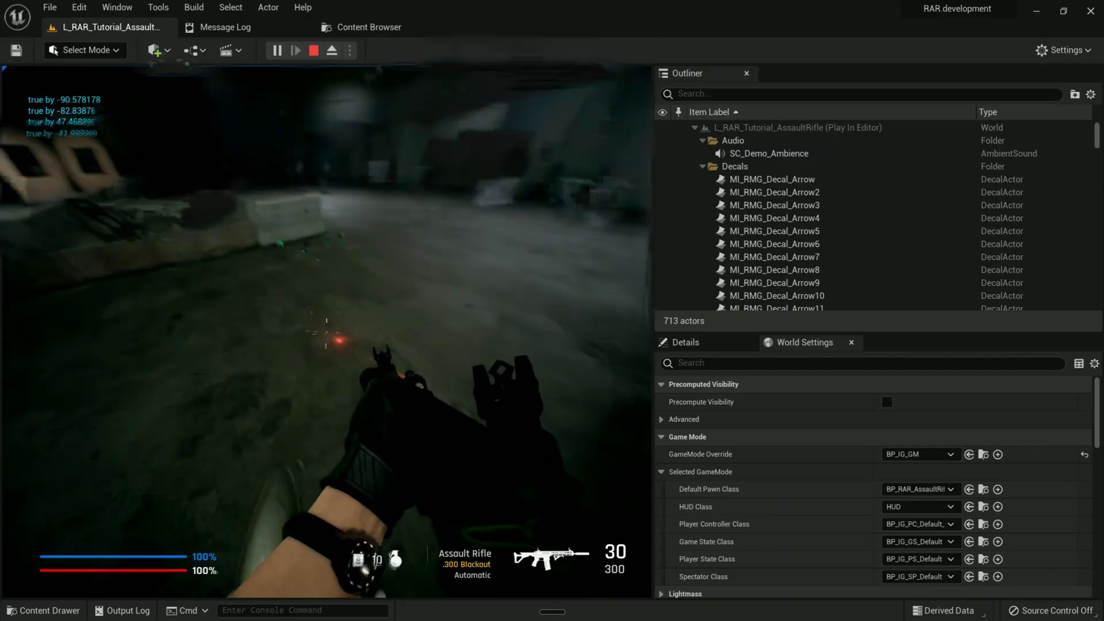
pyautogui.press('w')
pyautogui.press('w')
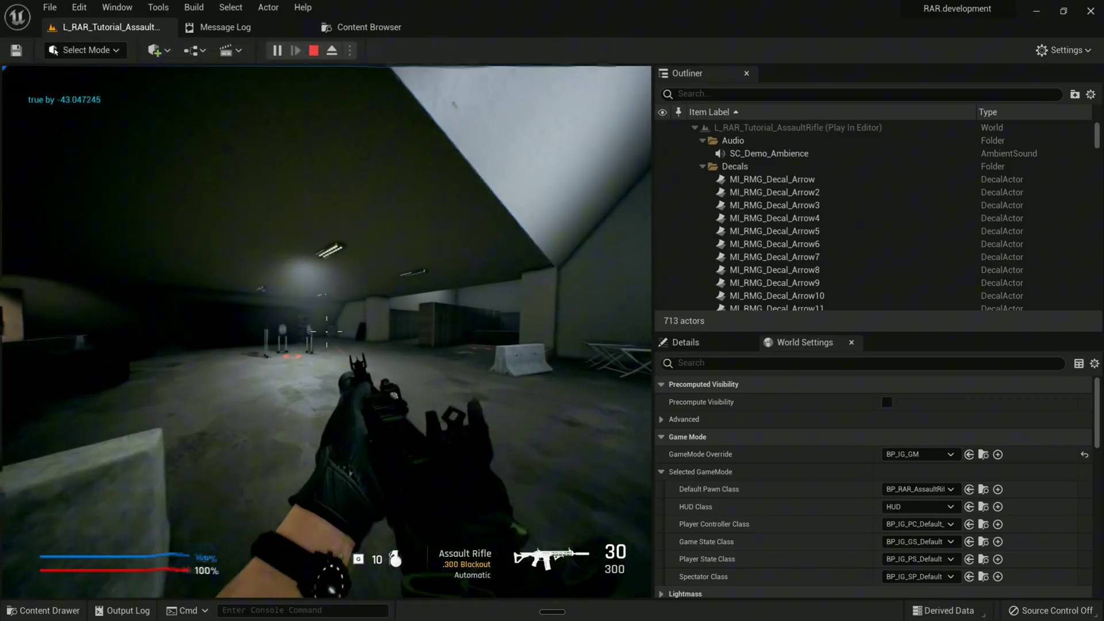
pyautogui.rightClick(327, 331)
pyautogui.press('w')
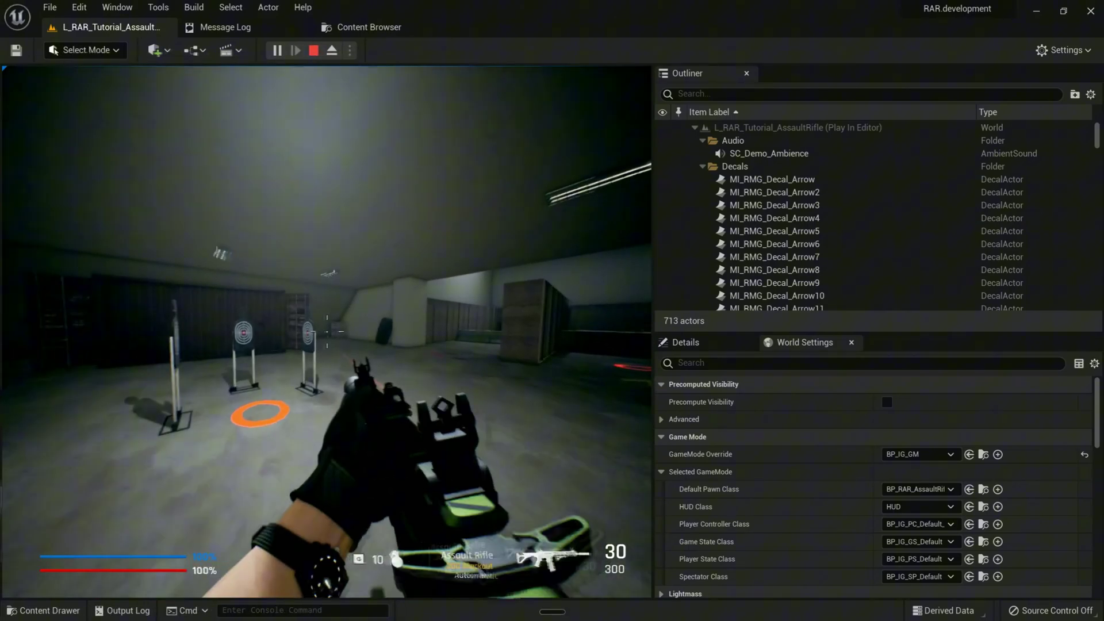
# Step: Walk and jump with the green rifle around the concrete barriers and tires while looking down, examining the character's visible legs and body
pyautogui.press('v')
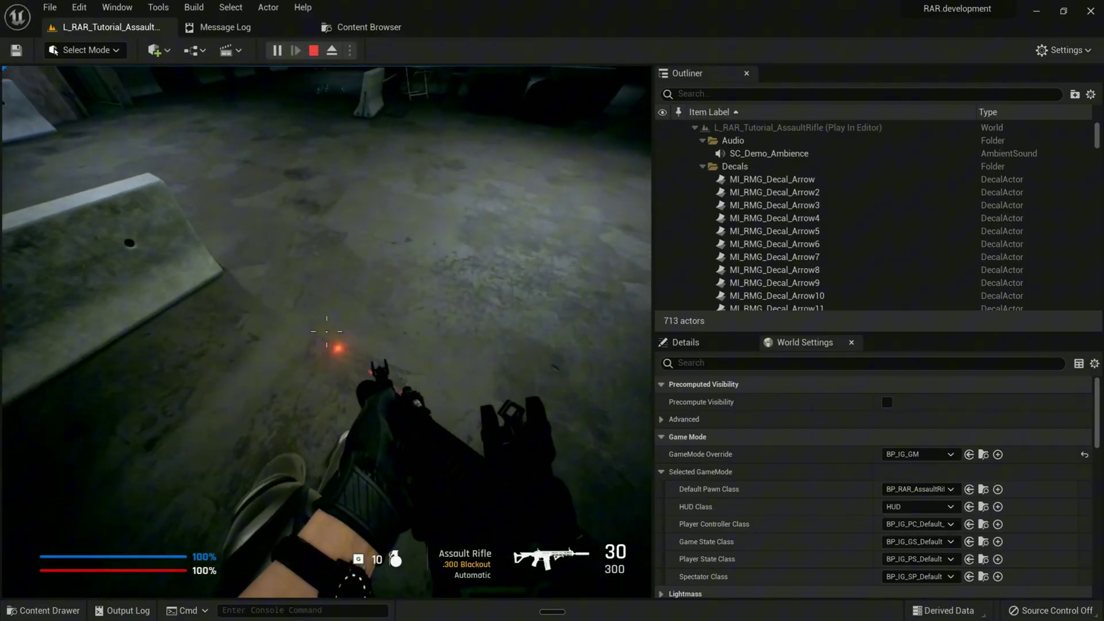
pyautogui.press('w')
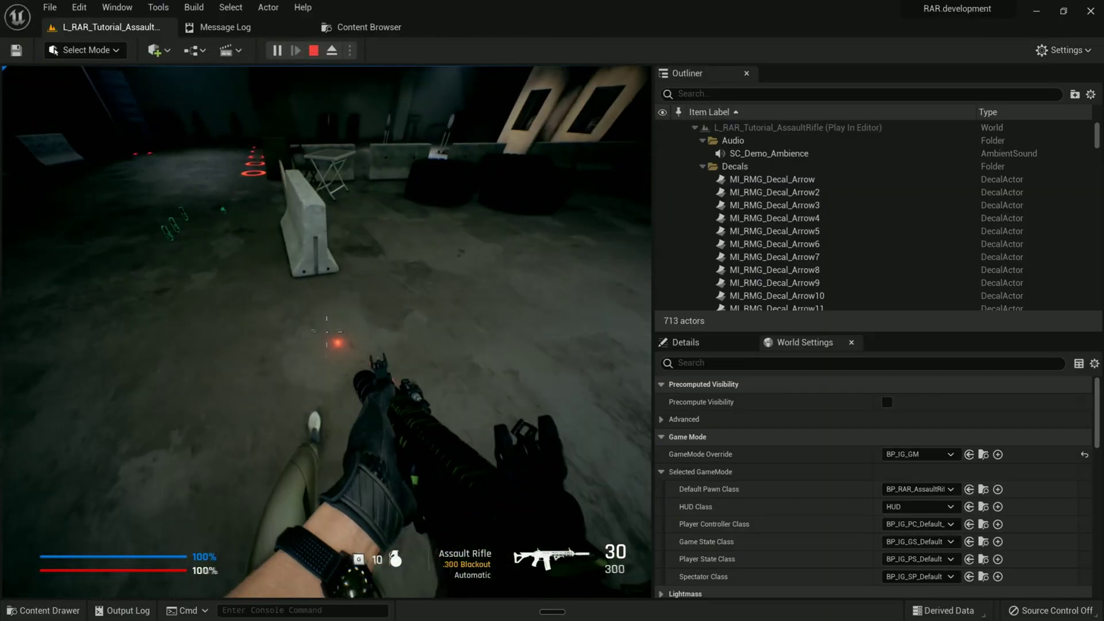
pyautogui.press('space')
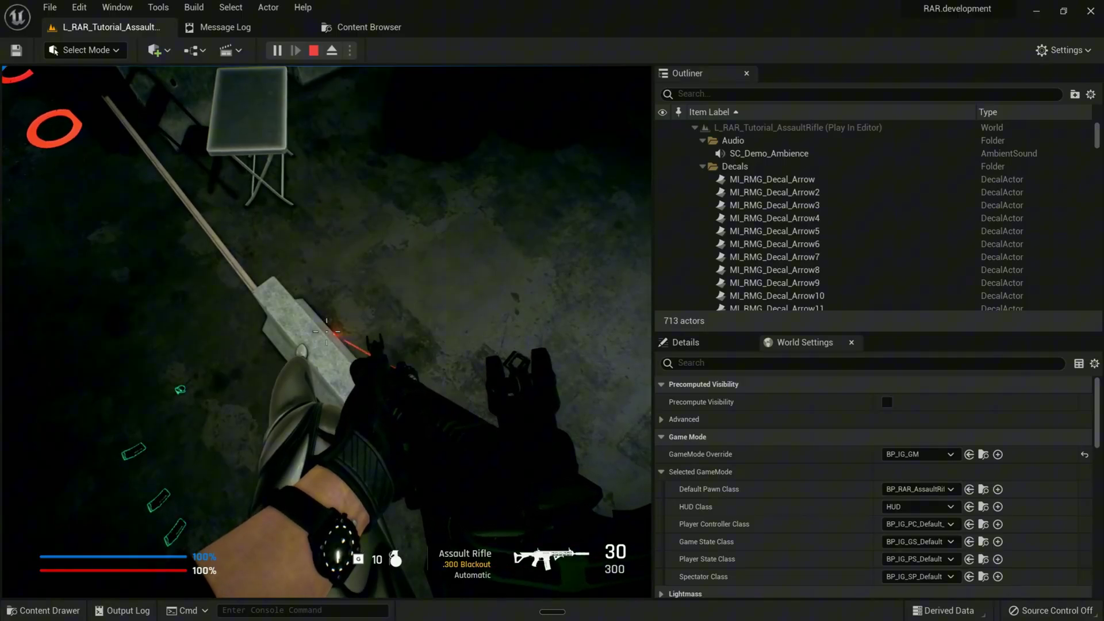
pyautogui.press('w')
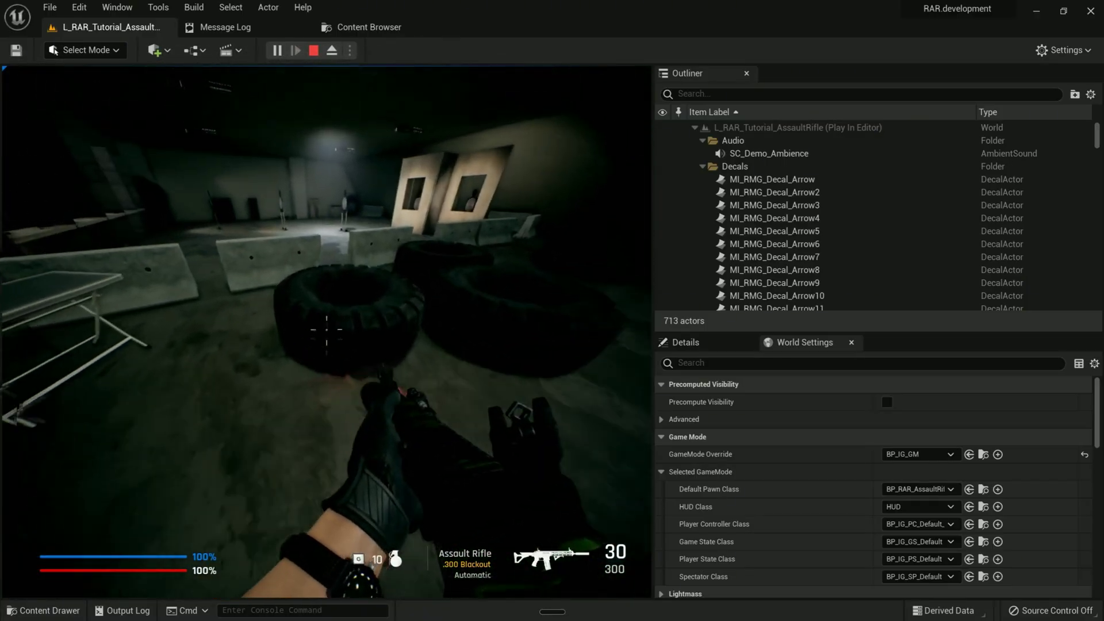
pyautogui.press('w')
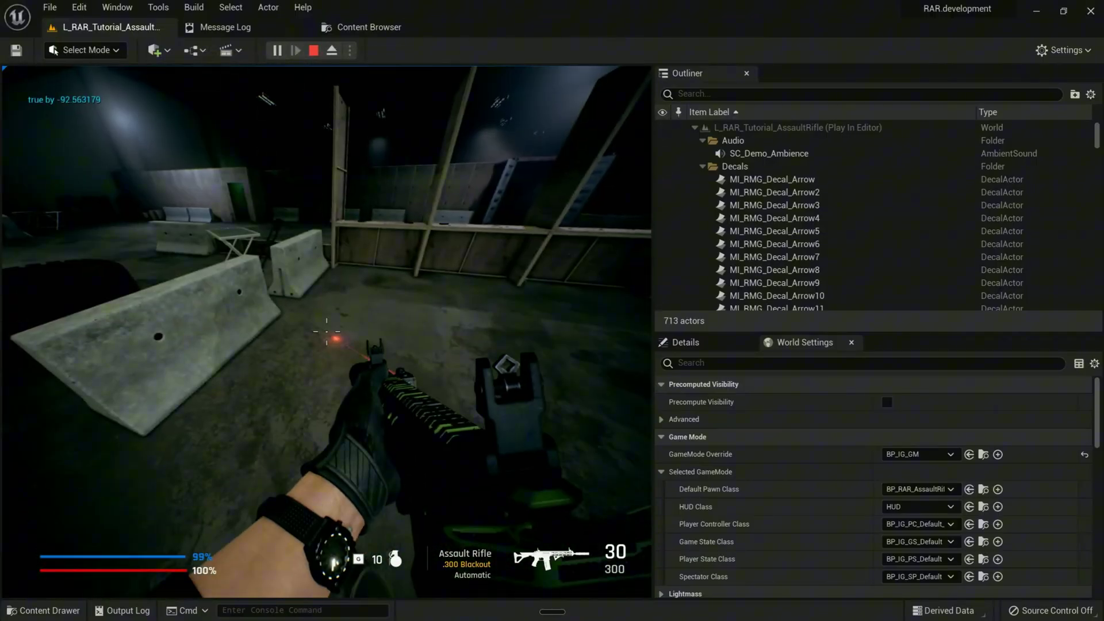
pyautogui.press('w')
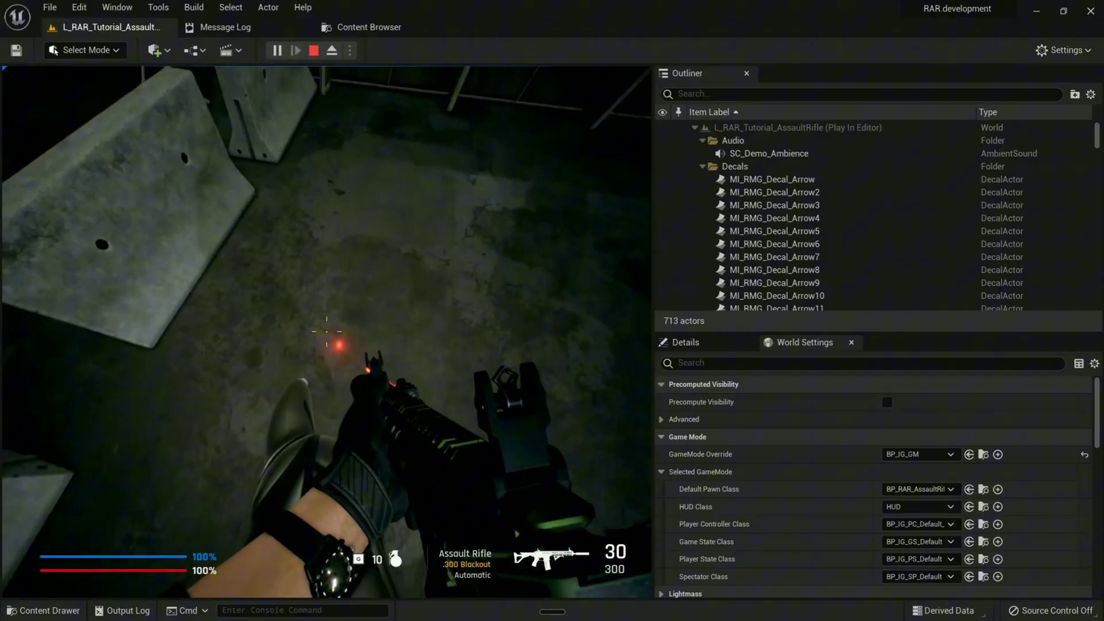
# Step: Sprint past the standing target with the green rifle and along the hall with the red-patterned rifle, examining their sprint poses
pyautogui.hotkey('shift', 'w')
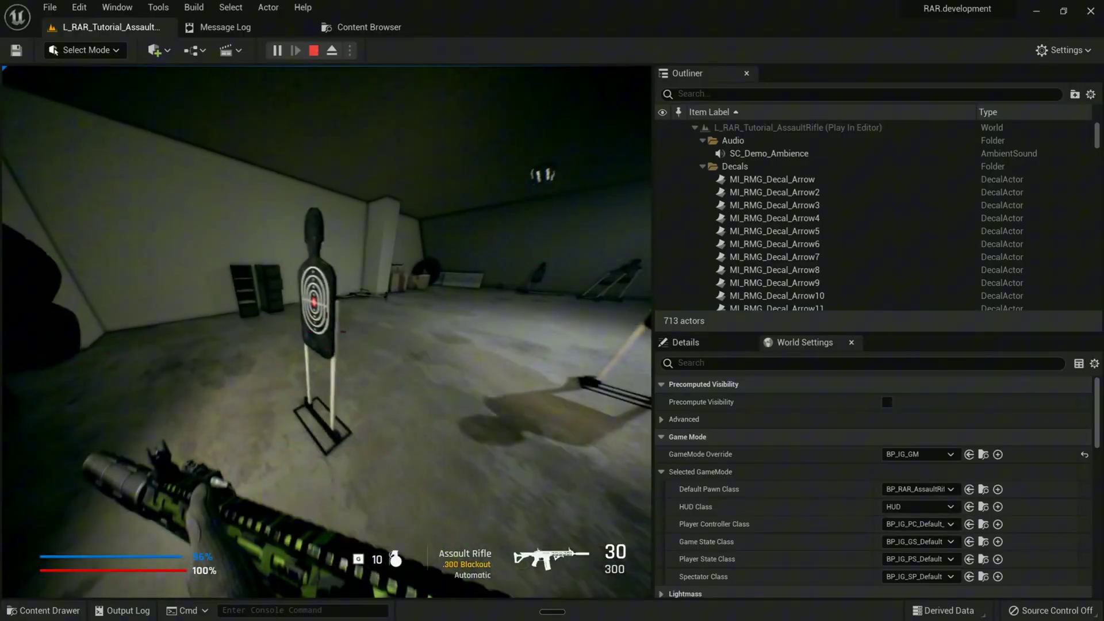
pyautogui.hotkey('shift', 'w')
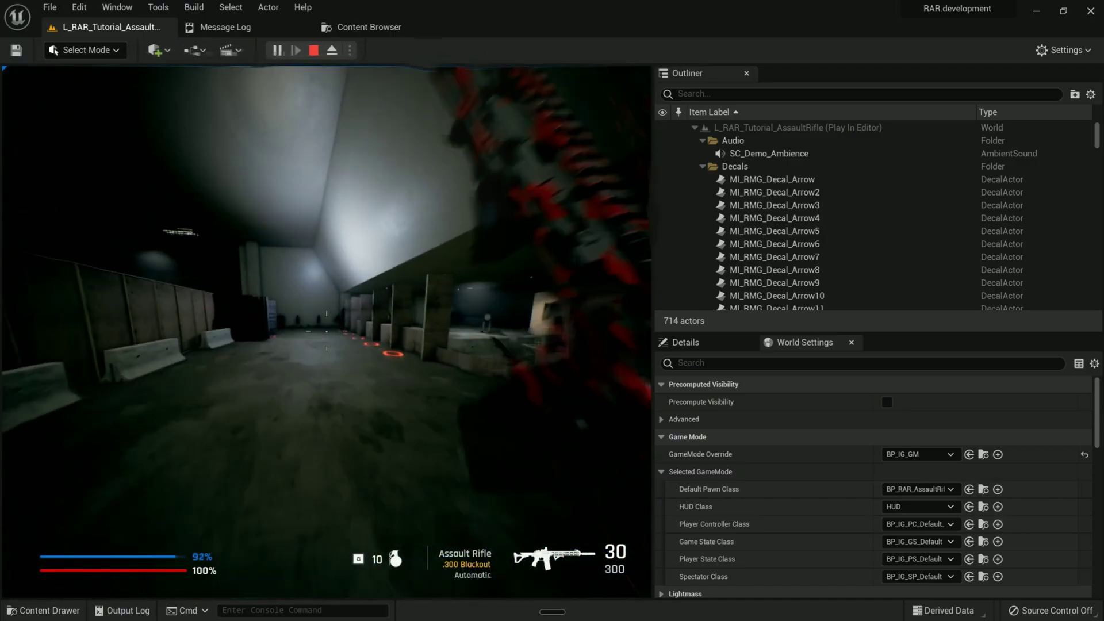
pyautogui.hotkey('shift', 'w')
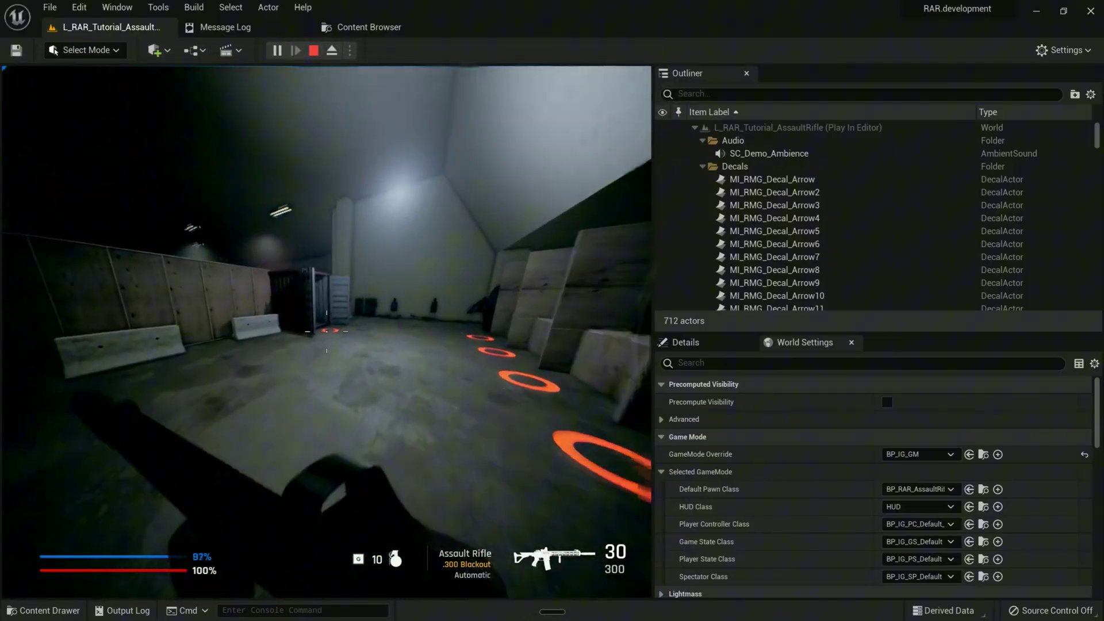
# Step: Walk through the hall with the reflex-sight rifle and aim through its optic, examining the walking and aiming poses
pyautogui.press('w')
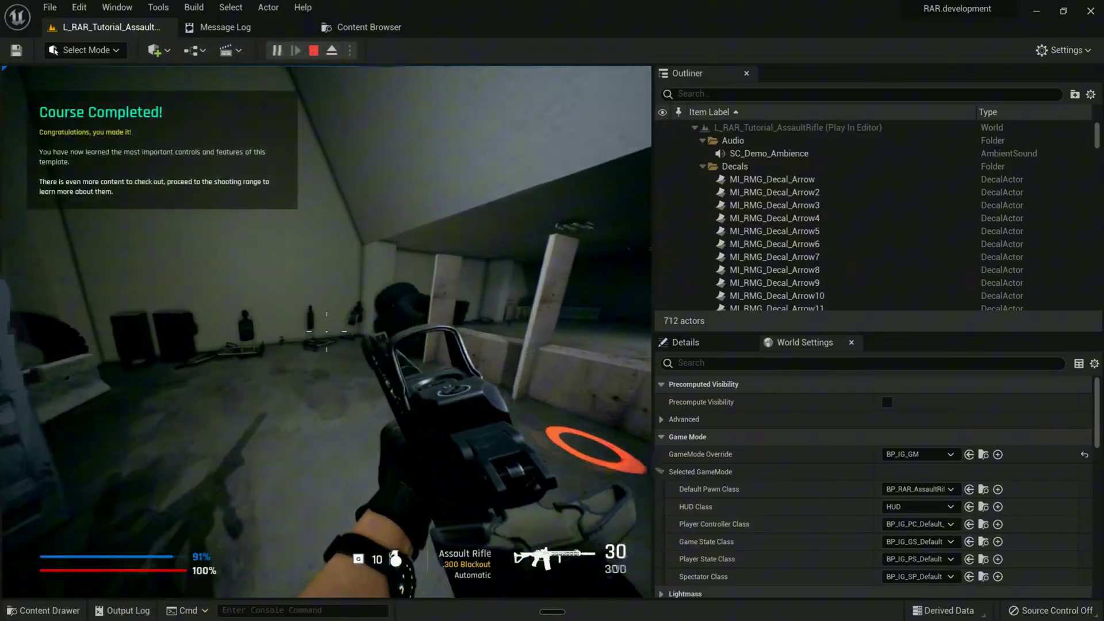
pyautogui.press('w')
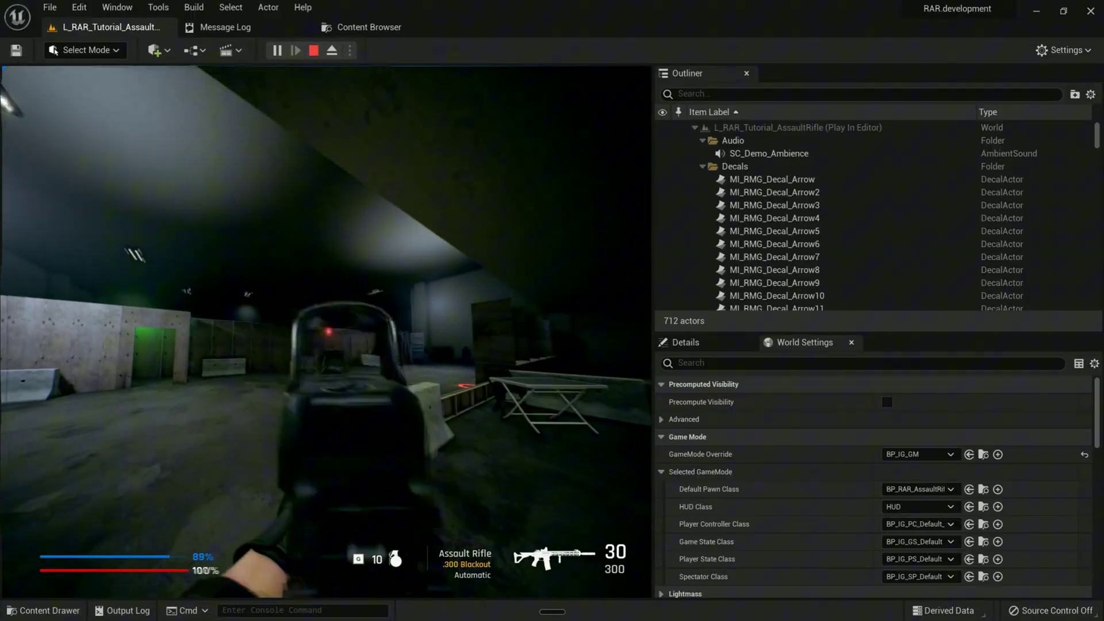
pyautogui.press('w')
pyautogui.press('w')
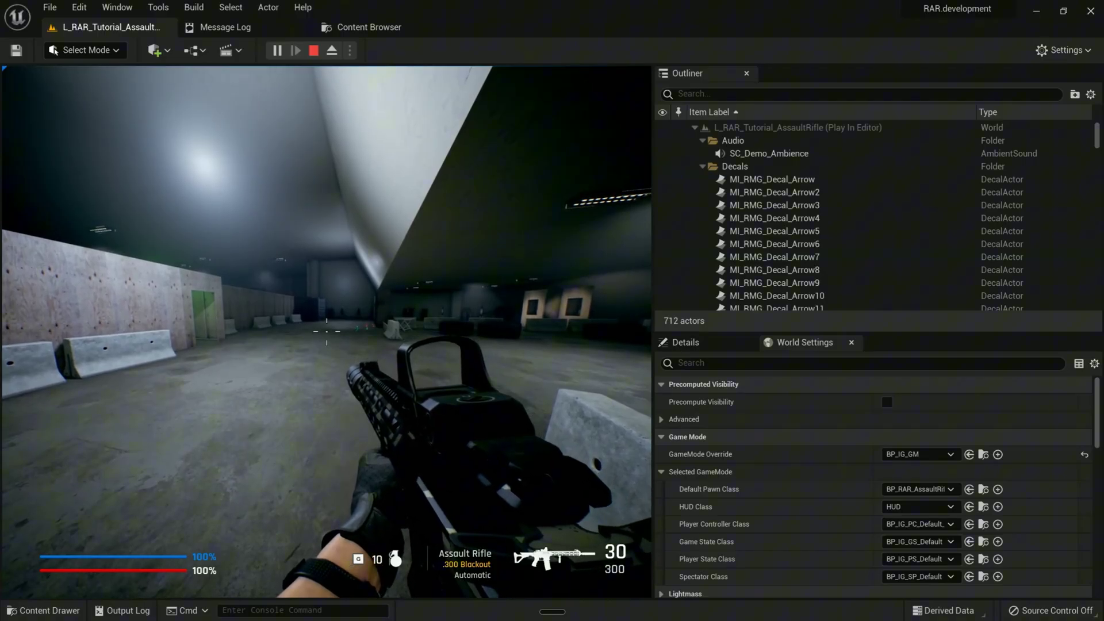
# Step: Fire a short burst with the reflex-sight rifle, reload it while moving and sprint around the hall to examine its animations
pyautogui.click(327, 332)
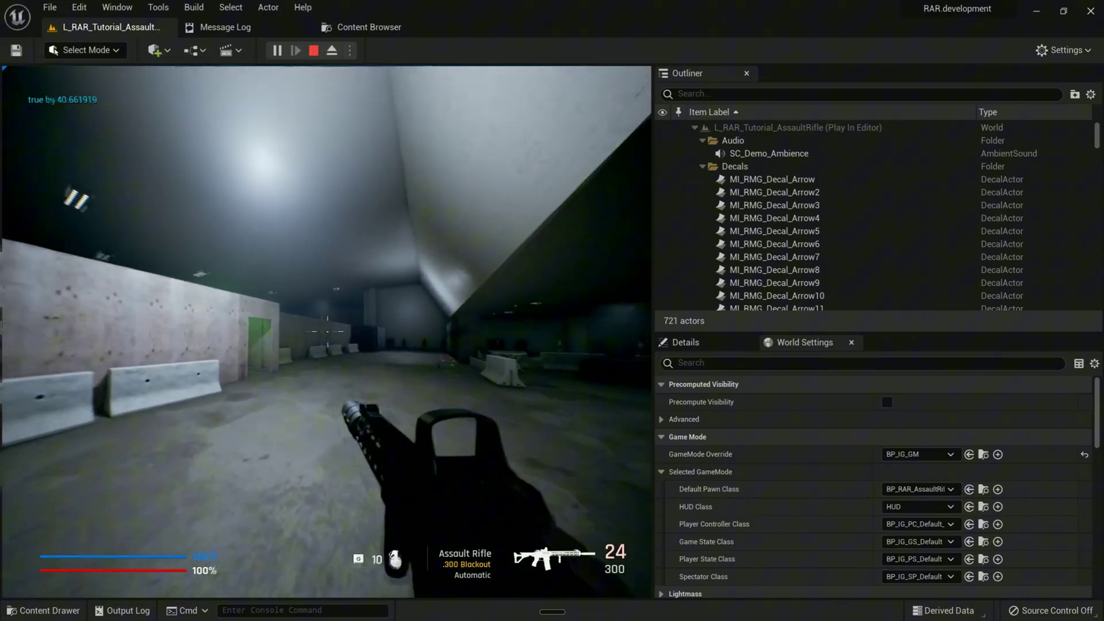
pyautogui.press('r')
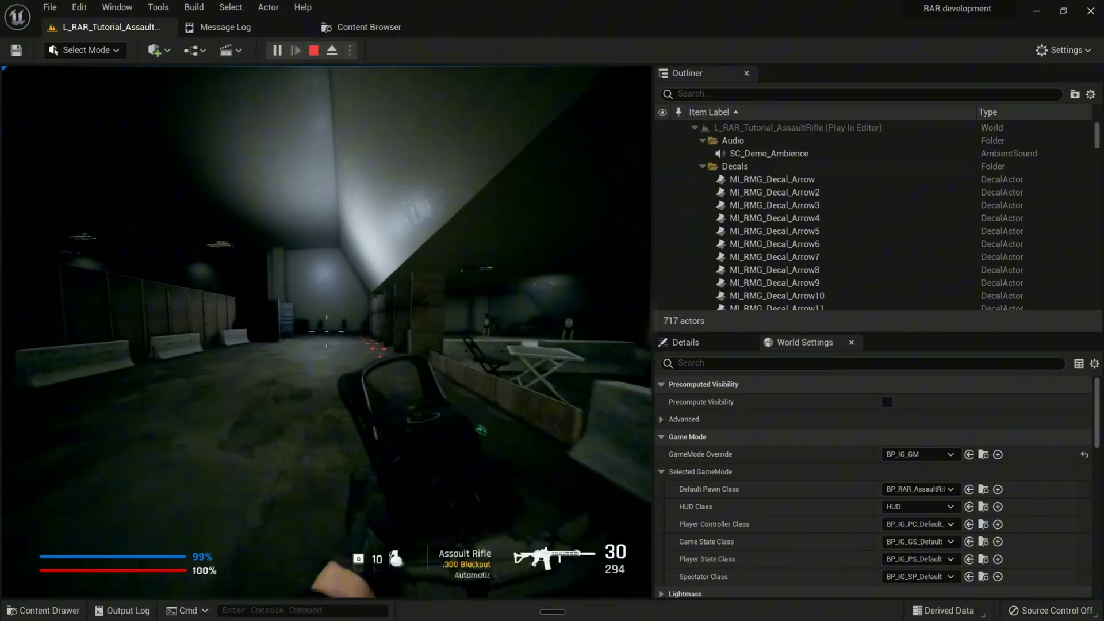
pyautogui.hotkey('shift', 'w')
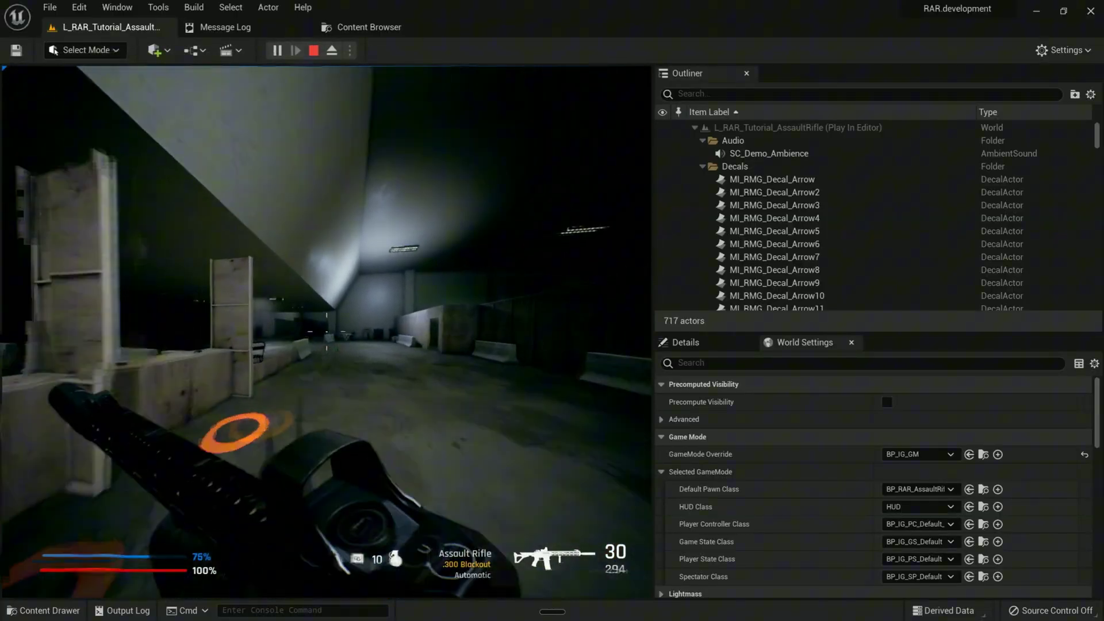
pyautogui.hotkey('shift', 'w')
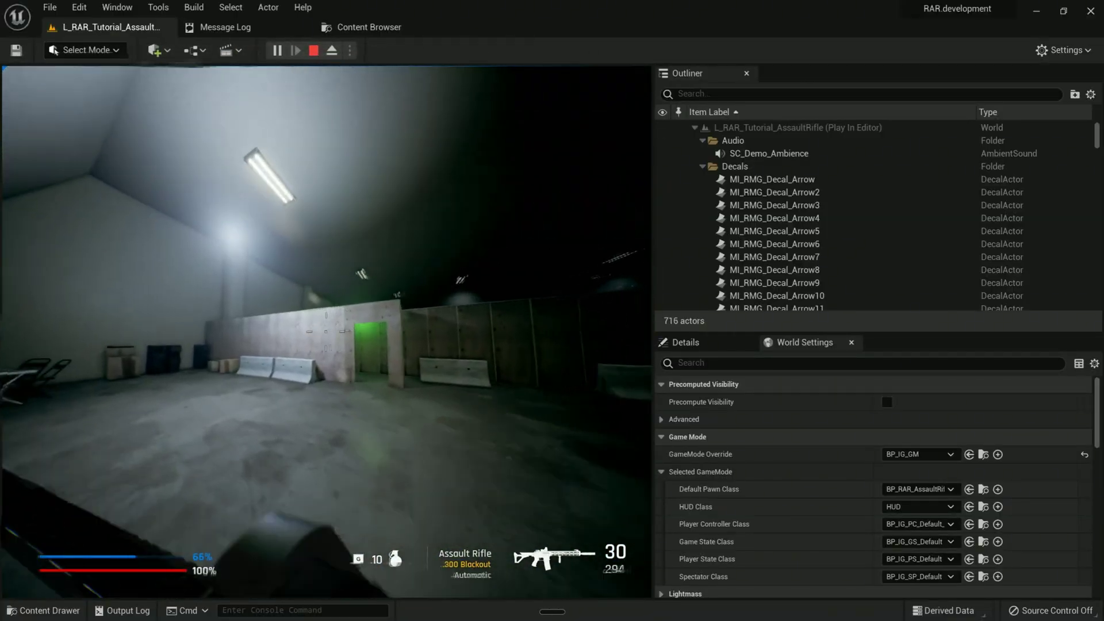
pyautogui.hotkey('shift', 'w')
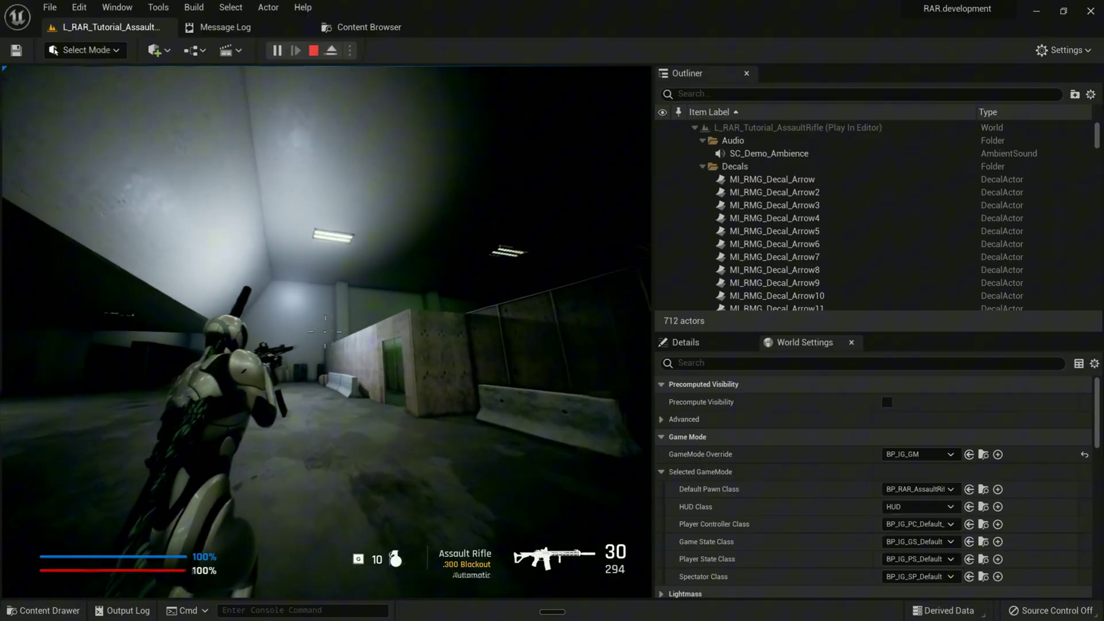
# Step: Sprint, walk and aim in third-person view along the shooting lanes and across the hall, examining the character's animations and camera offset
pyautogui.hotkey('shift', 'w')
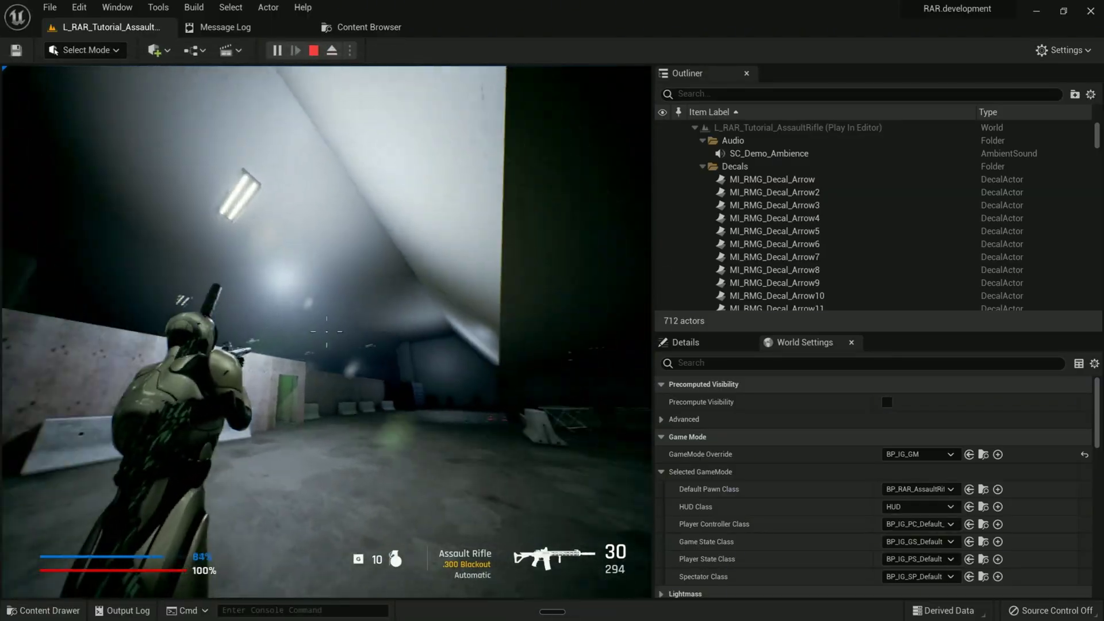
pyautogui.press('w')
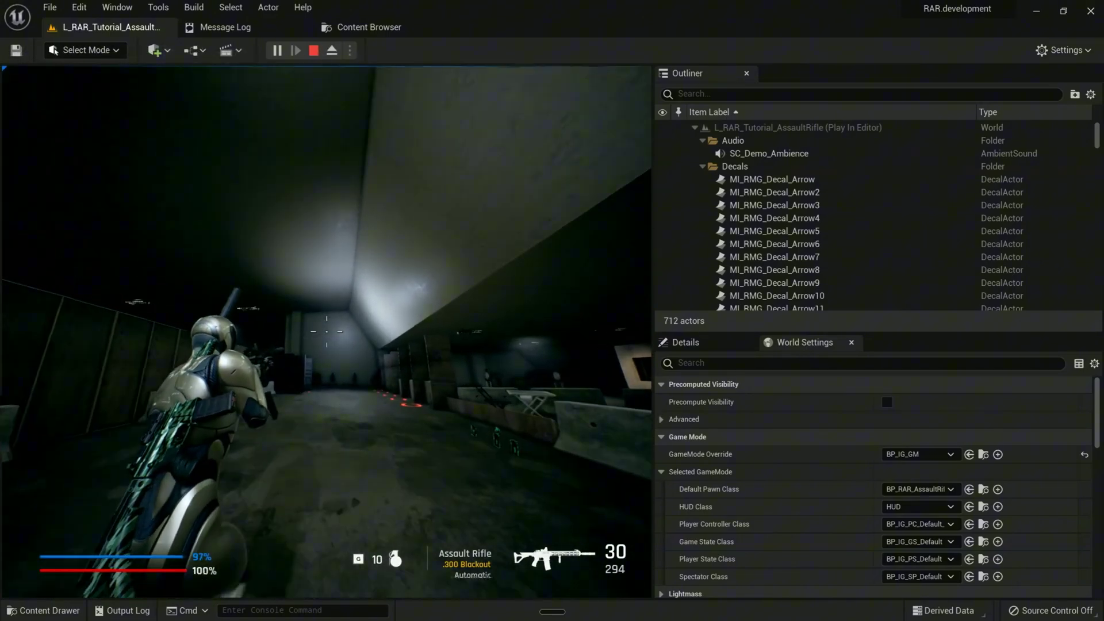
pyautogui.press('w')
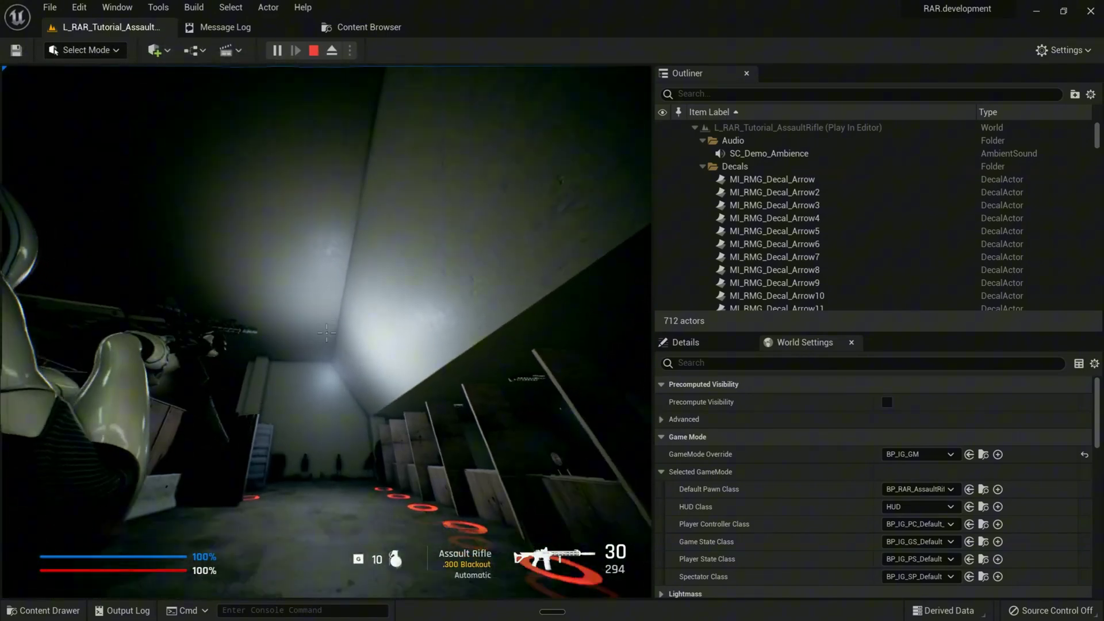
pyautogui.press('w')
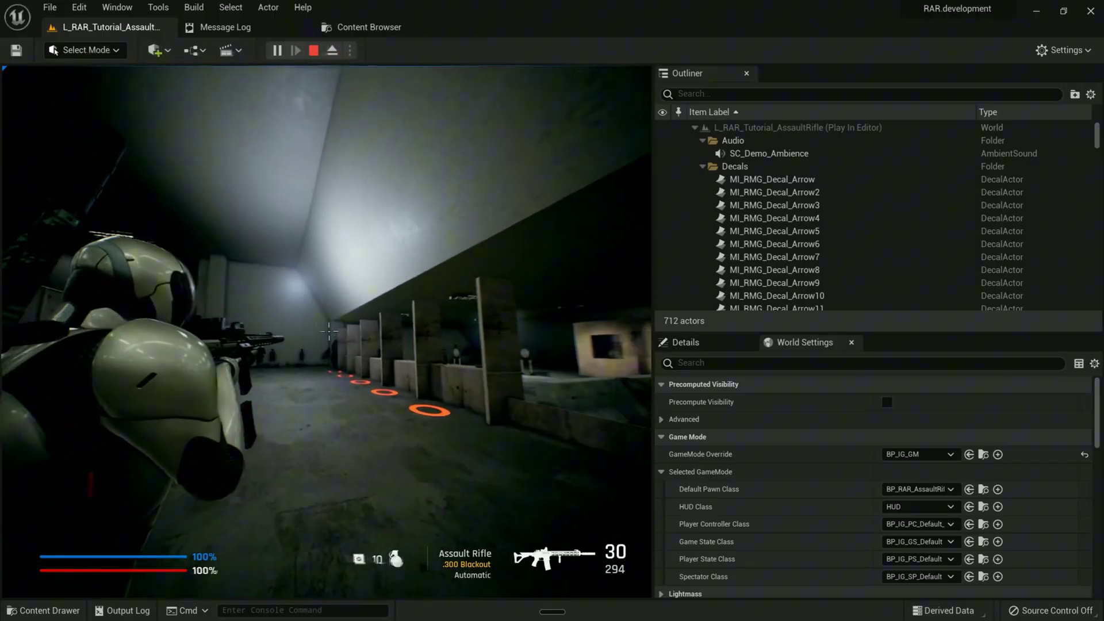
pyautogui.hotkey('shift', 'w')
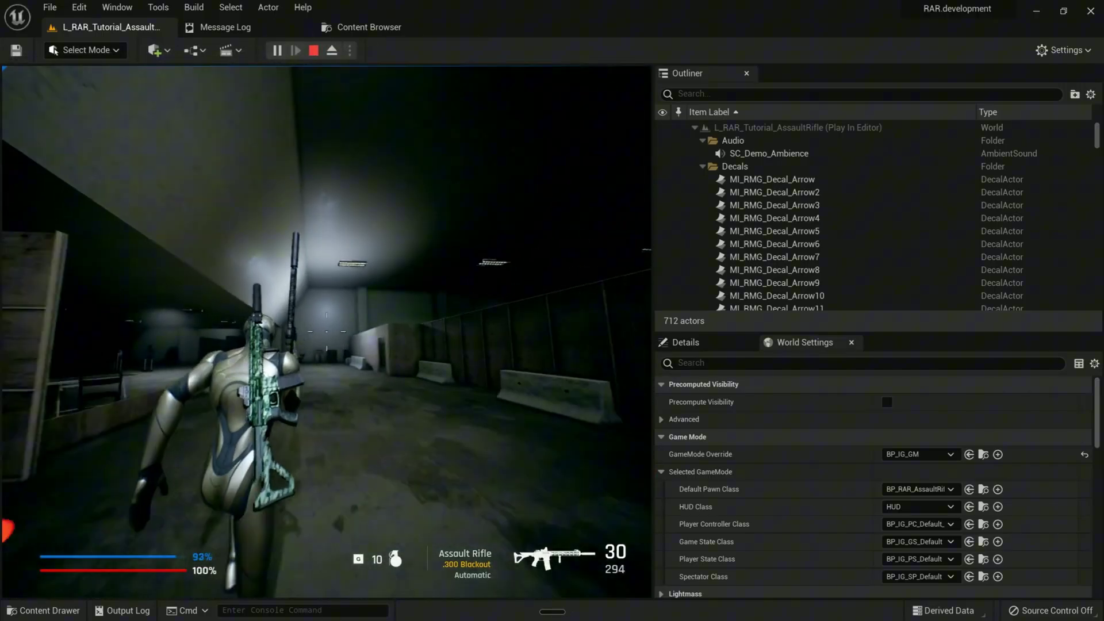
pyautogui.press('w')
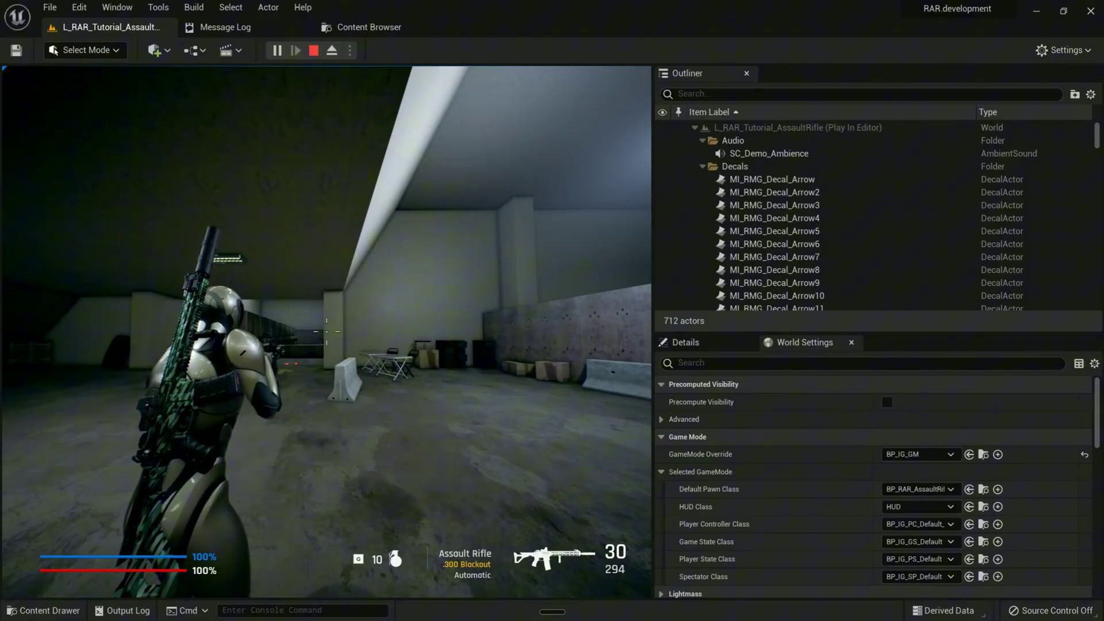
pyautogui.hotkey('shift', 'w')
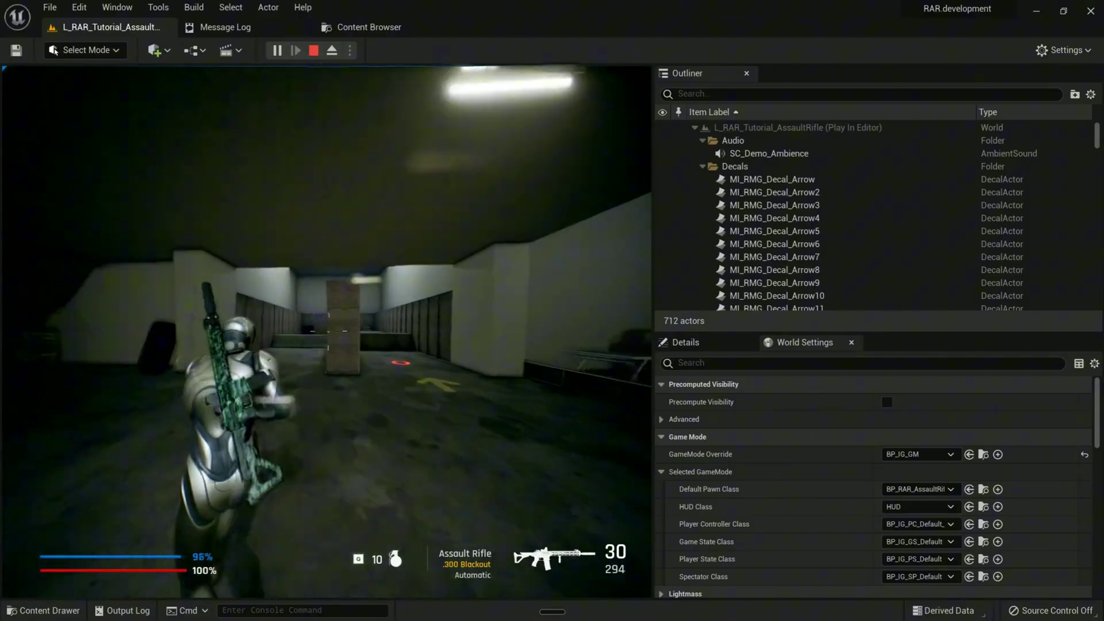
pyautogui.hotkey('shift', 'w')
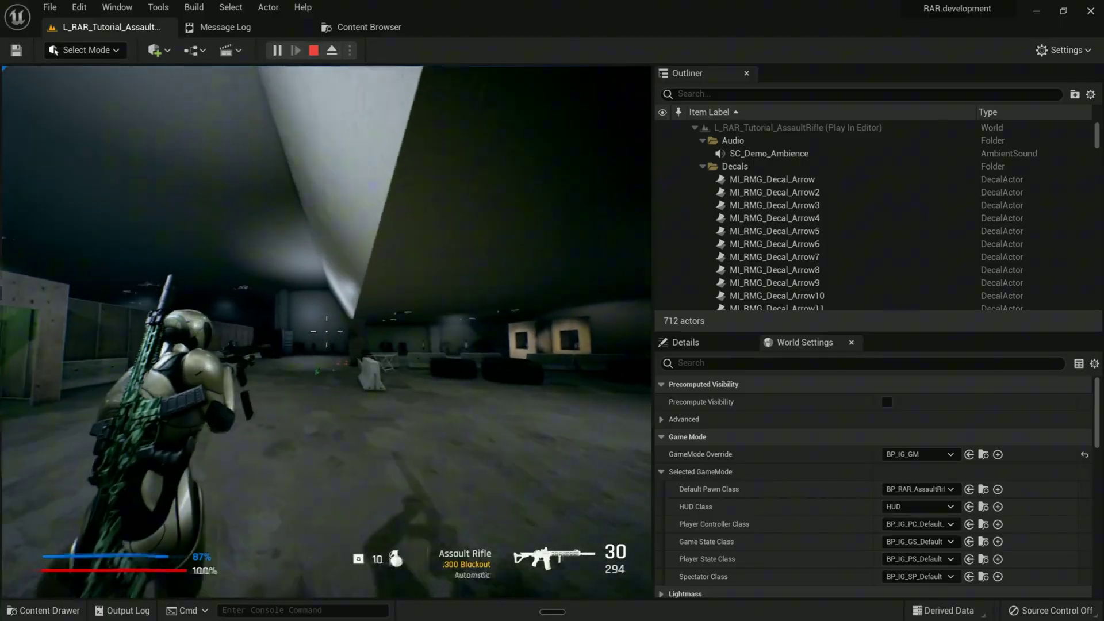
# Step: Move through the hall and past the standing targets in third person while firing bursts, examining the character's shooting and running animations
pyautogui.press('w')
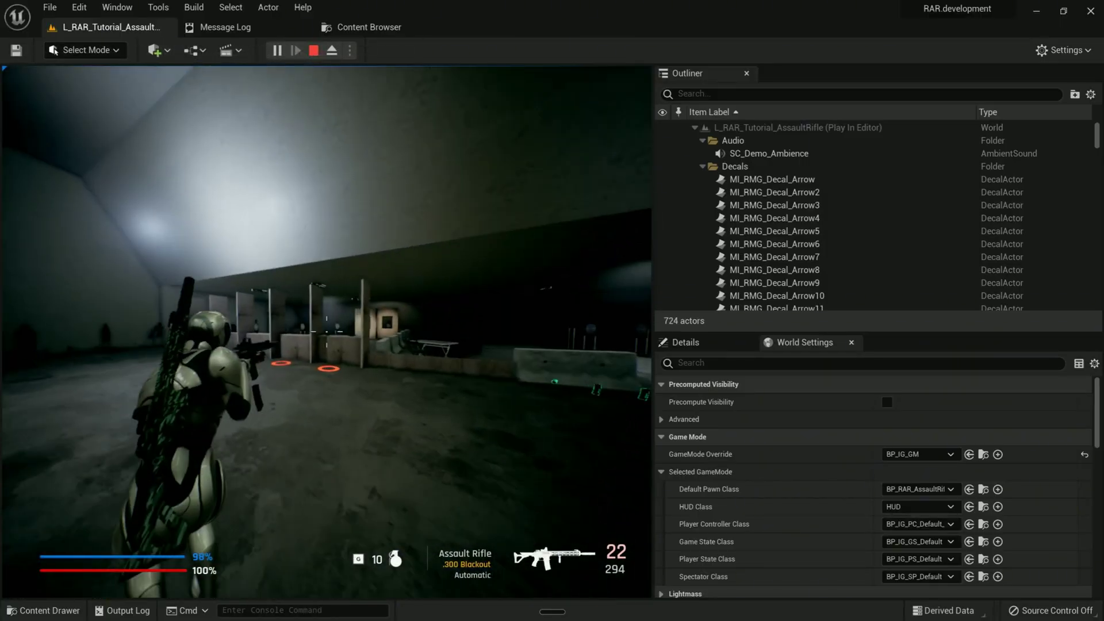
pyautogui.press('w')
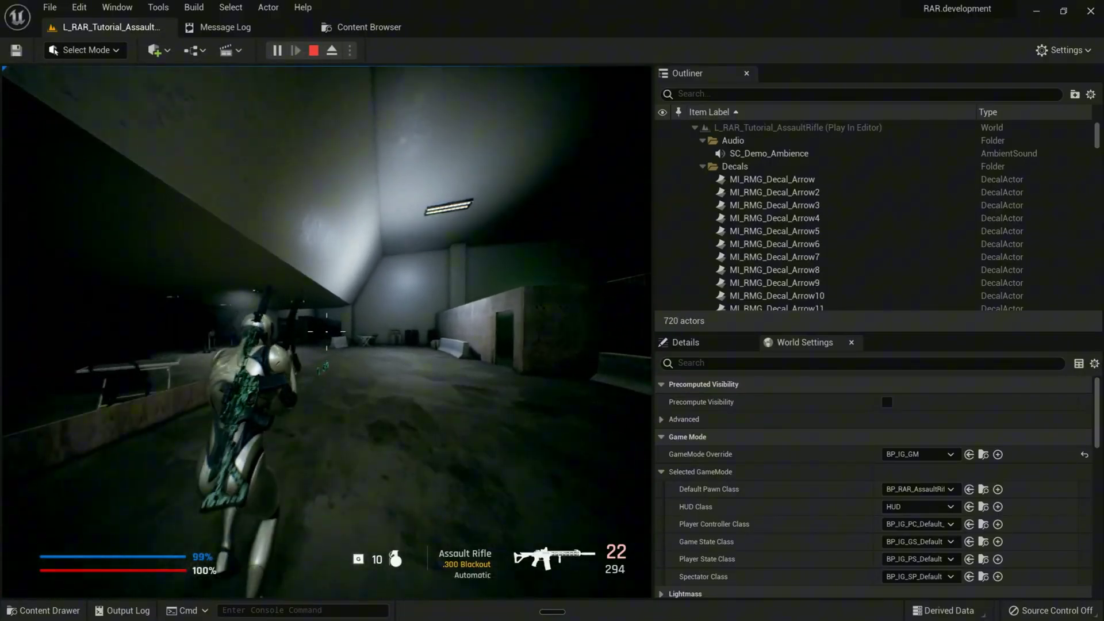
pyautogui.press('w')
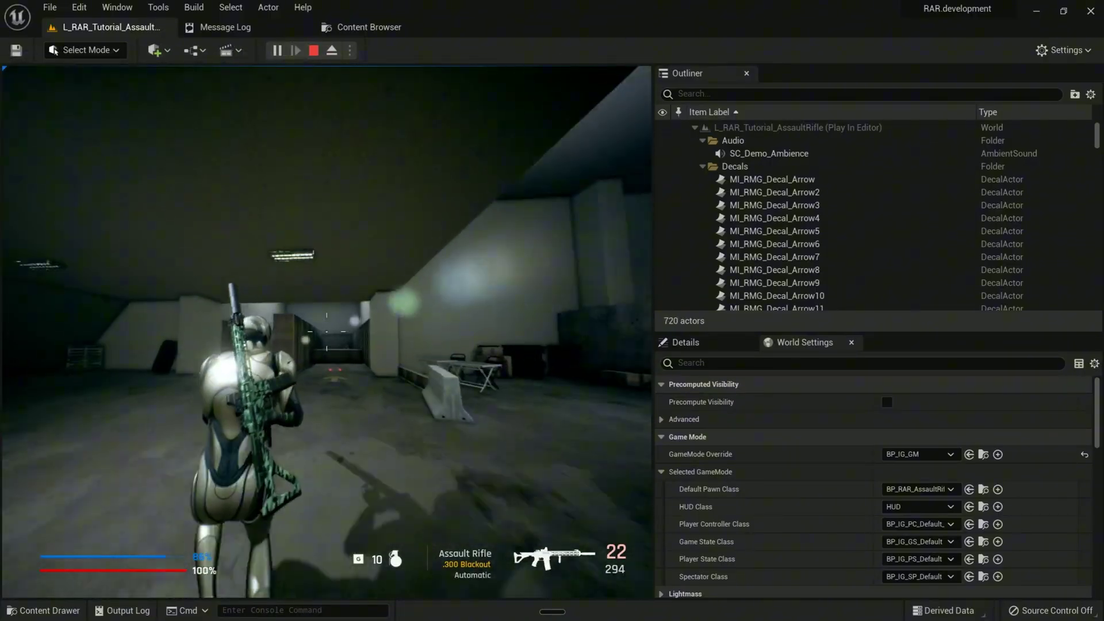
pyautogui.press('w')
pyautogui.press('r')
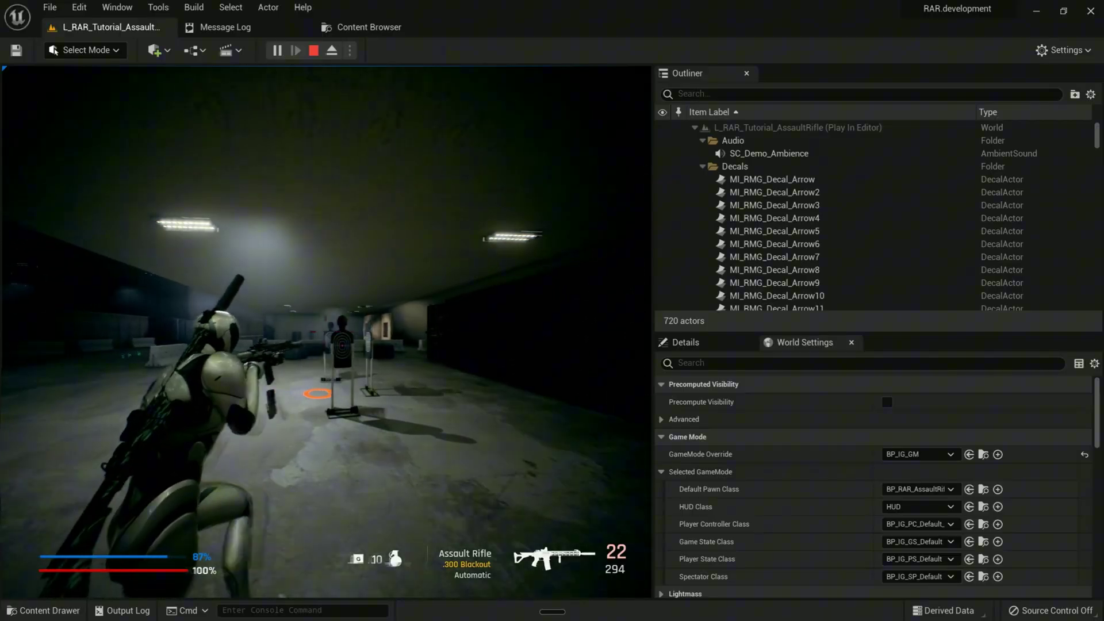
pyautogui.press('w')
pyautogui.click(334, 333)
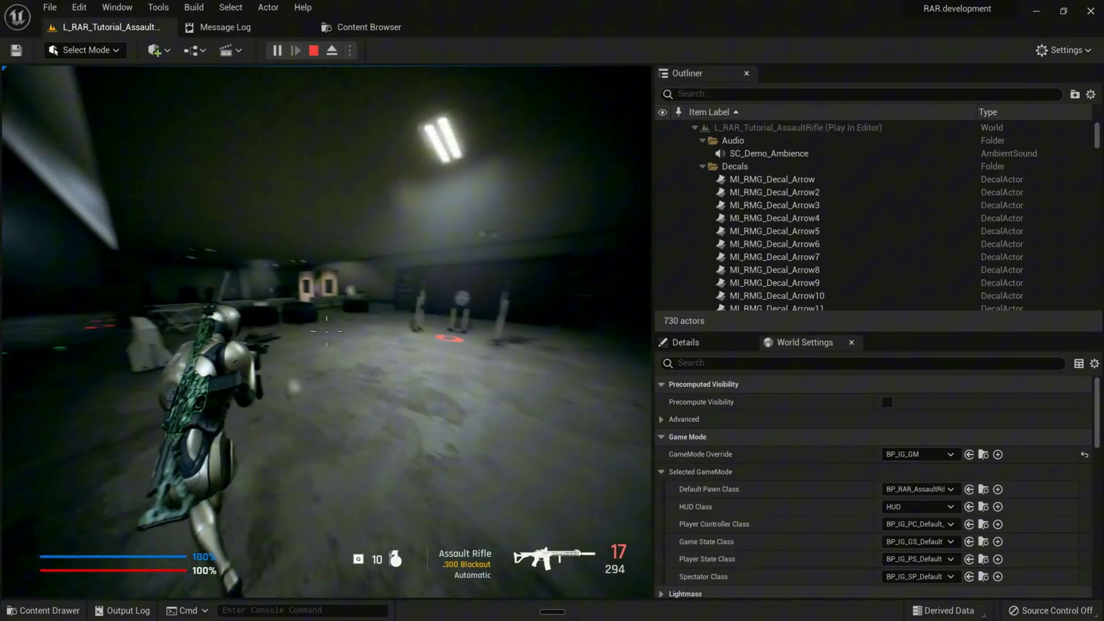
pyautogui.press('w')
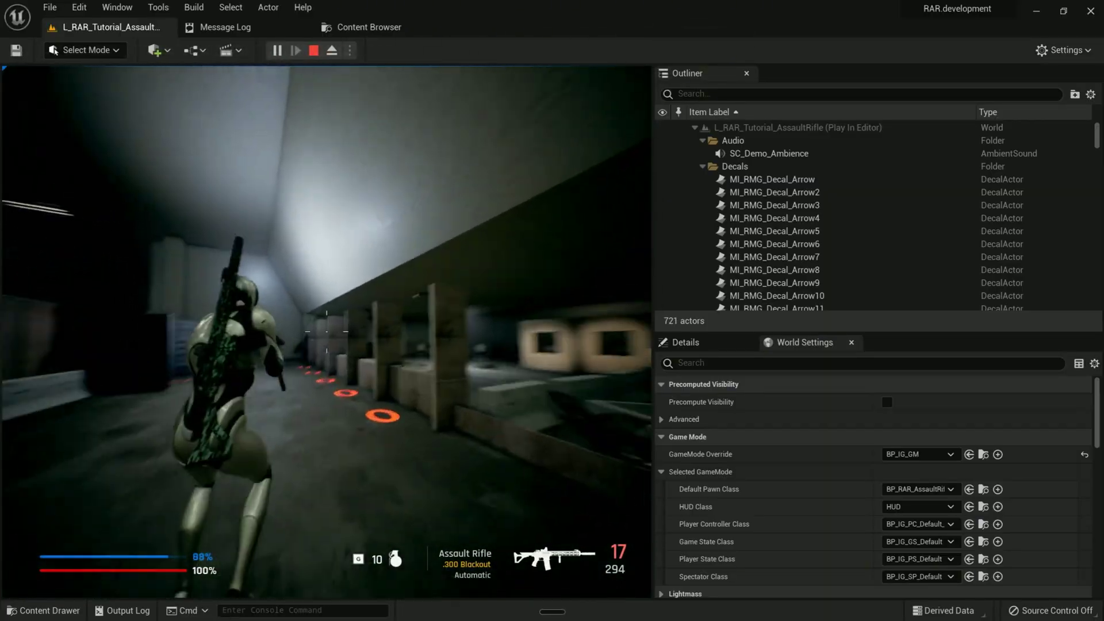
# Step: Stop the playtest, search the whole Content folder for TP_S and open the DA_TP_Settings data asset in a maximized window
pyautogui.press('Escape')
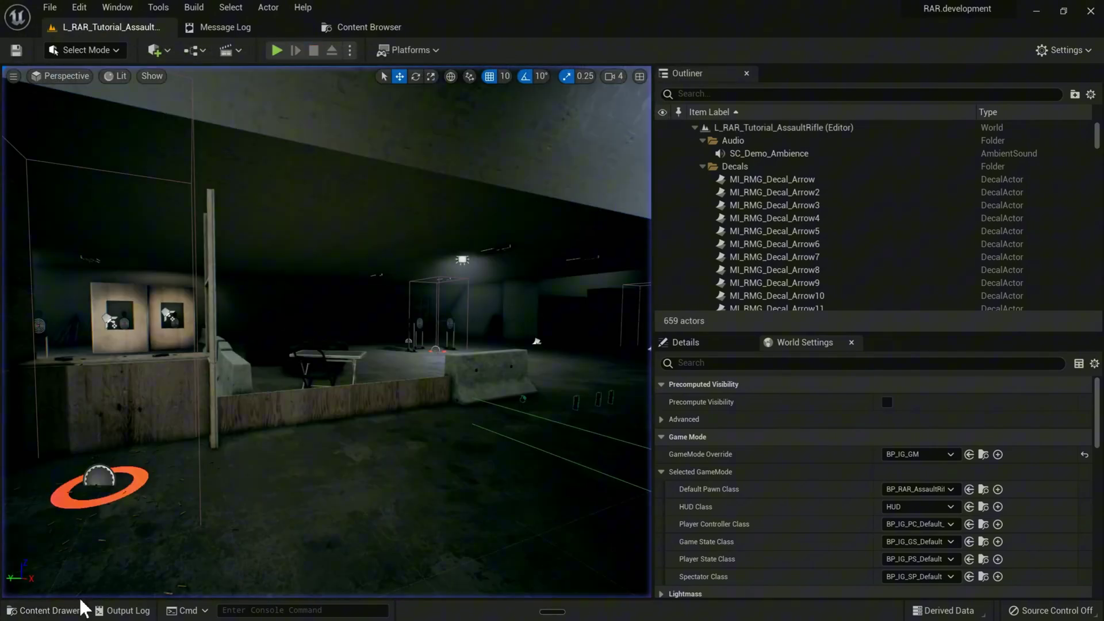
pyautogui.click(82, 607)
pyautogui.write('TP_S')
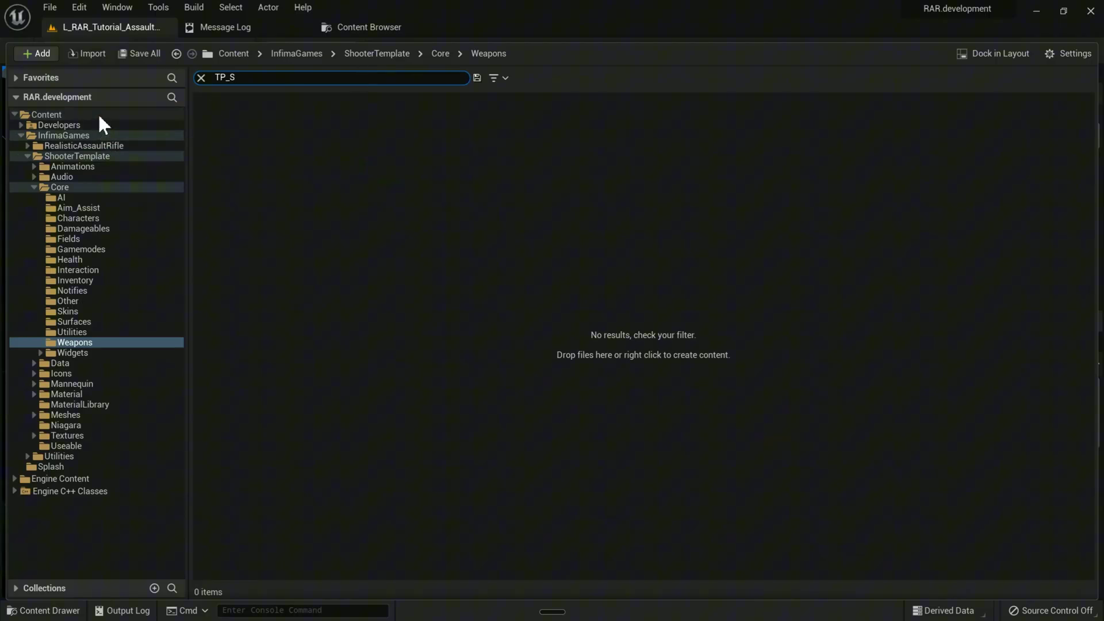
pyautogui.click(97, 114)
pyautogui.doubleClick(271, 107)
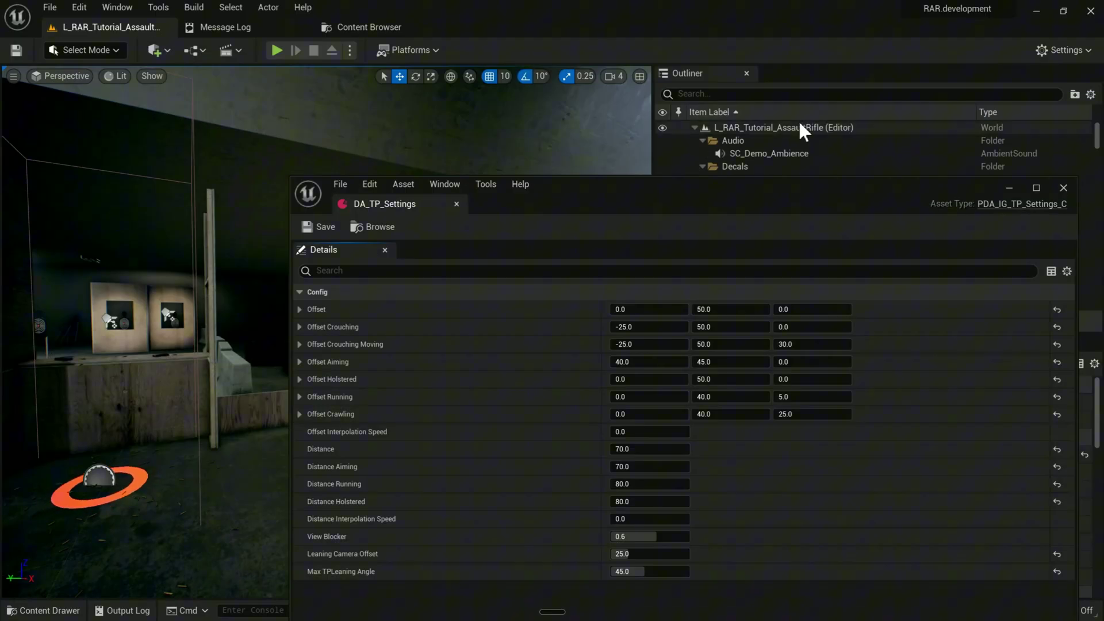
pyautogui.doubleClick(612, 178)
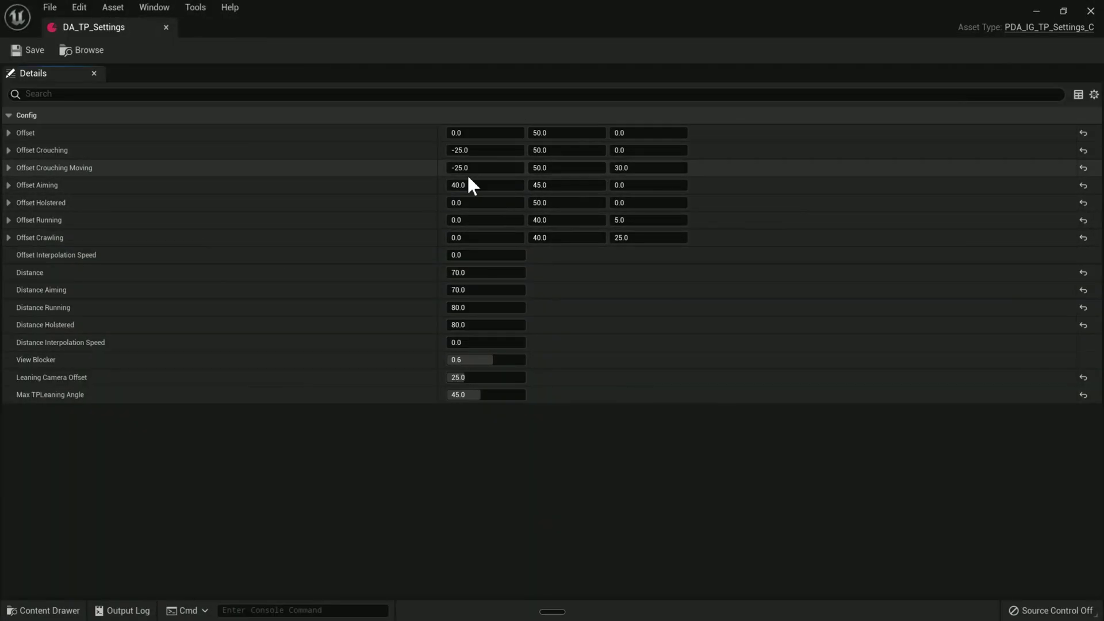
# Step: Dock the DA_TP_Settings editor as a tab beside the level and Content Browser in the main window and bring it up again
pyautogui.moveTo(382, 17); pyautogui.dragTo(589, 78)
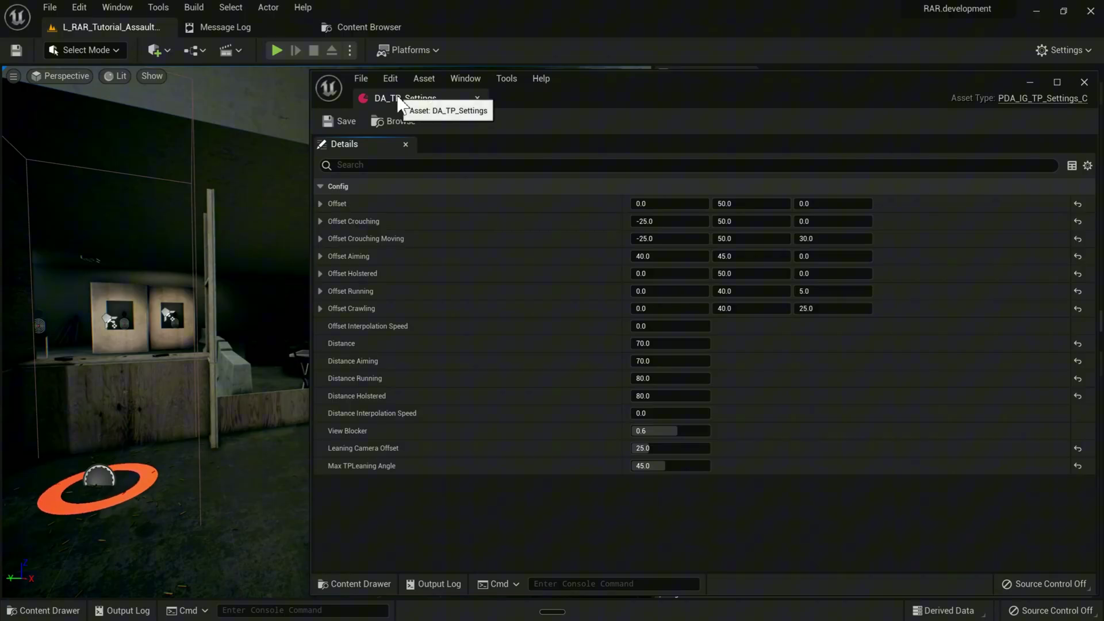
pyautogui.moveTo(401, 101); pyautogui.dragTo(508, 30)
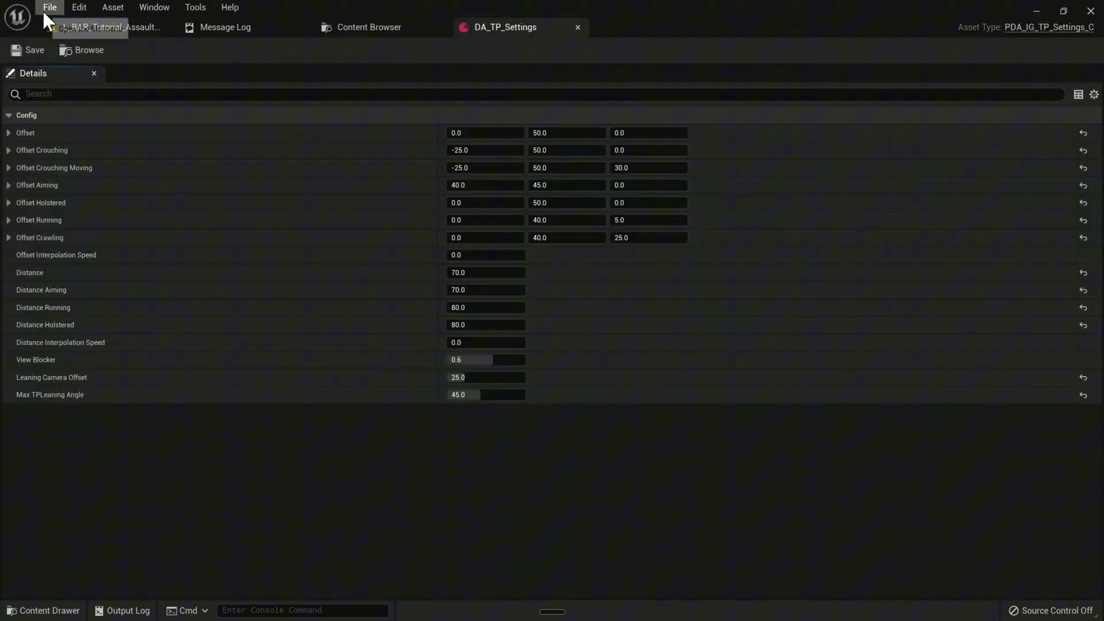
pyautogui.click(106, 27)
pyautogui.click(528, 30)
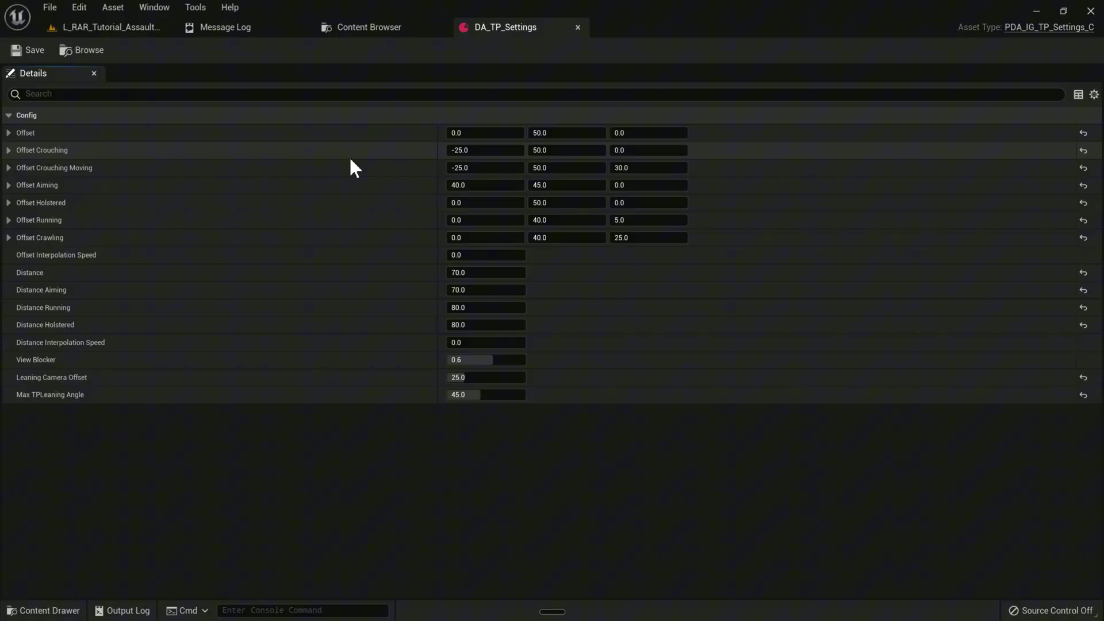
# Step: Return to the level, start a playtest and sprint through the hall in third person to examine the camera offset while running
pyautogui.click(112, 29)
pyautogui.click(277, 51)
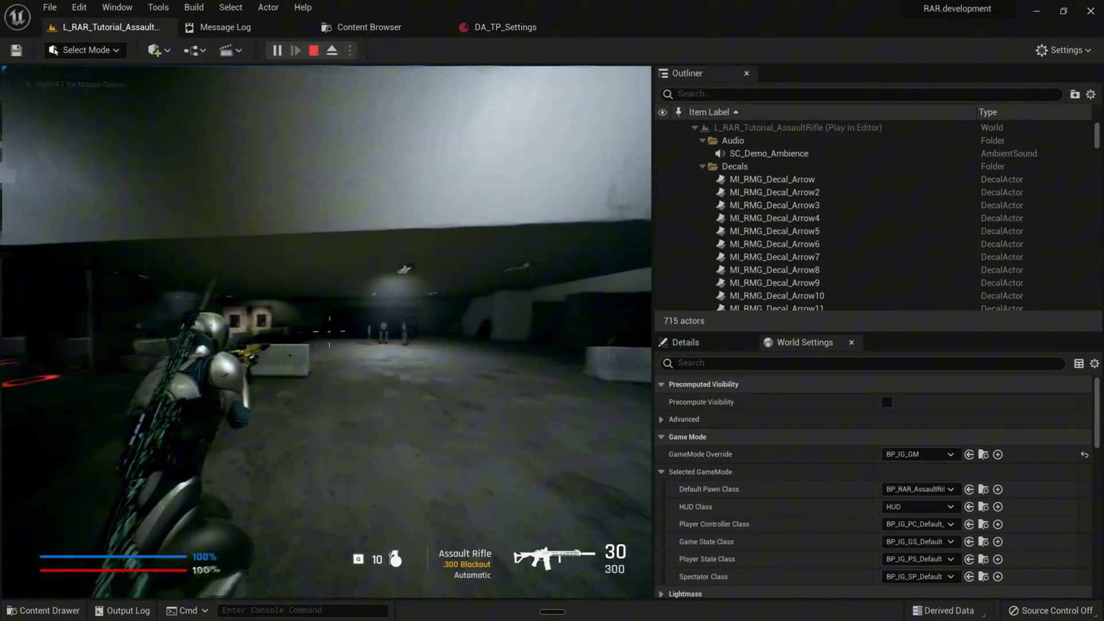
pyautogui.press('w')
pyautogui.scroll(-1, 327, 332)
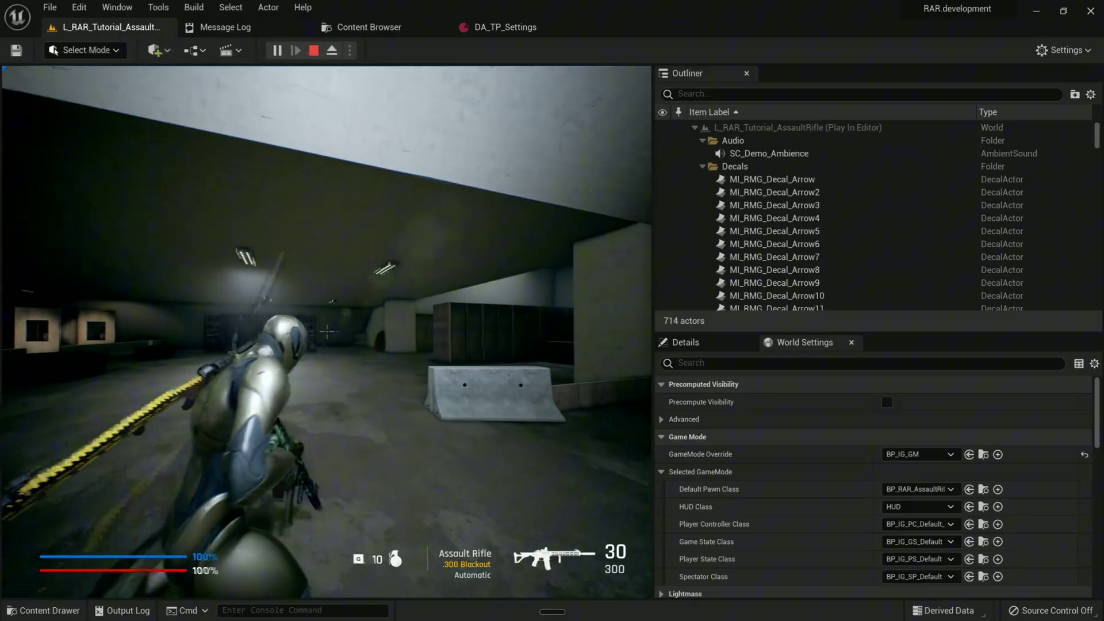
pyautogui.hotkey('shift', 'w')
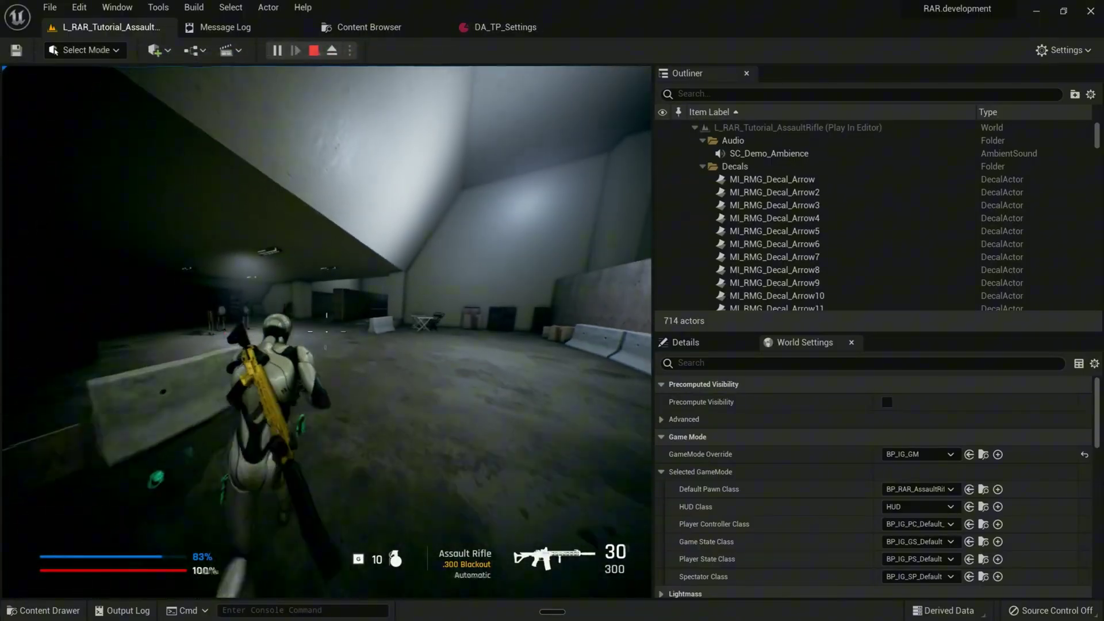
pyautogui.hotkey('shift', 'w')
pyautogui.hotkey('shift', 'w')
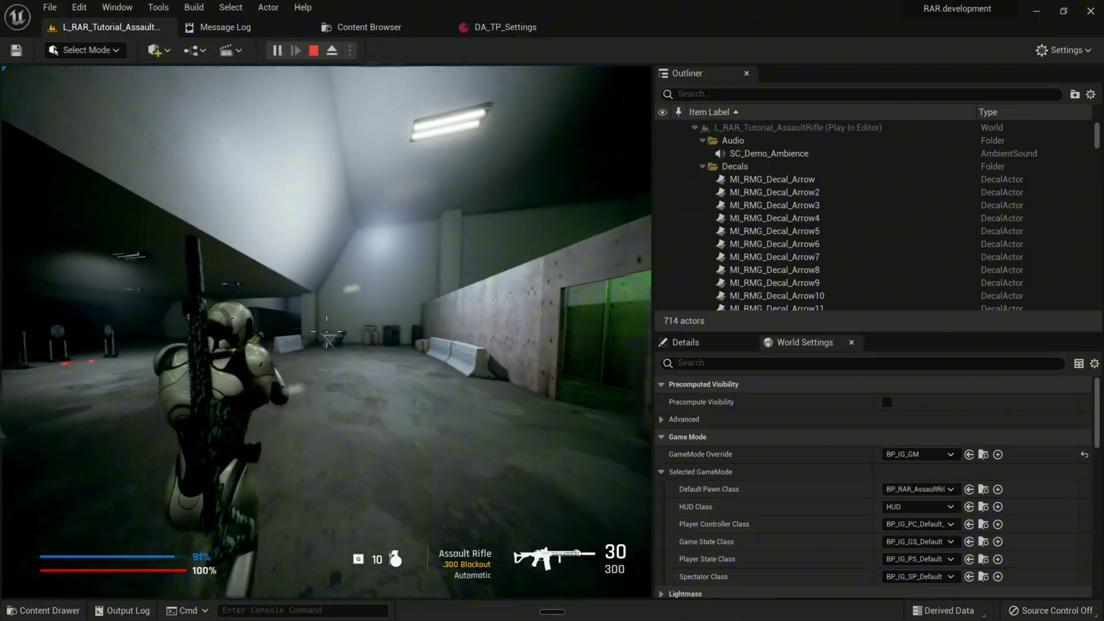
pyautogui.hotkey('shift', 'w')
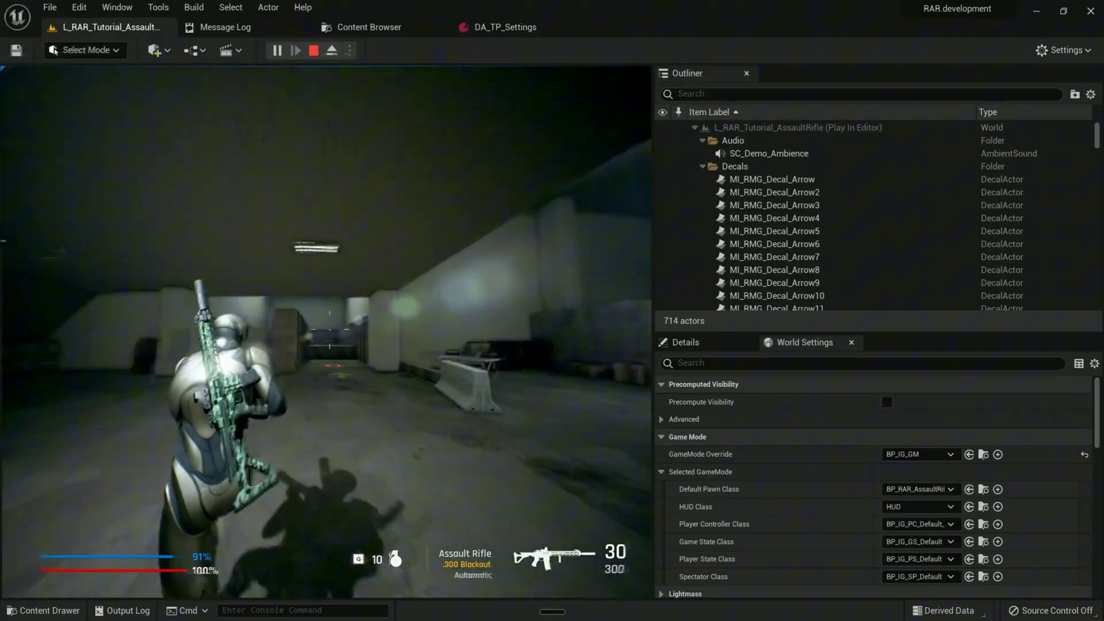
# Step: Move around the hall's open area and back away from the concrete wall in third person to examine the movement animations and camera
pyautogui.press('w')
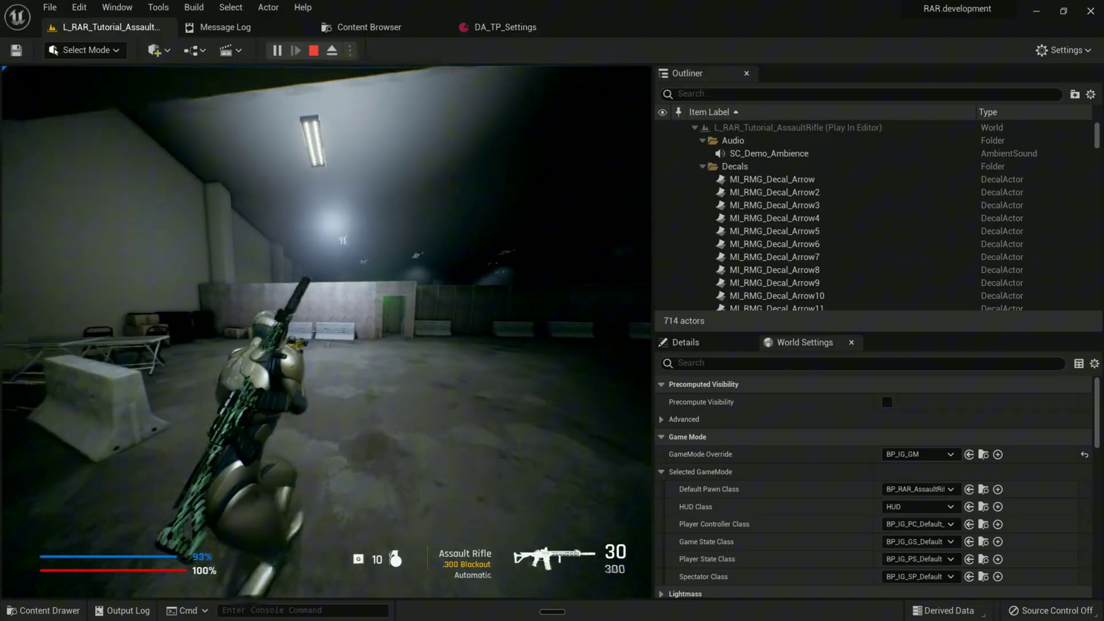
pyautogui.press('w')
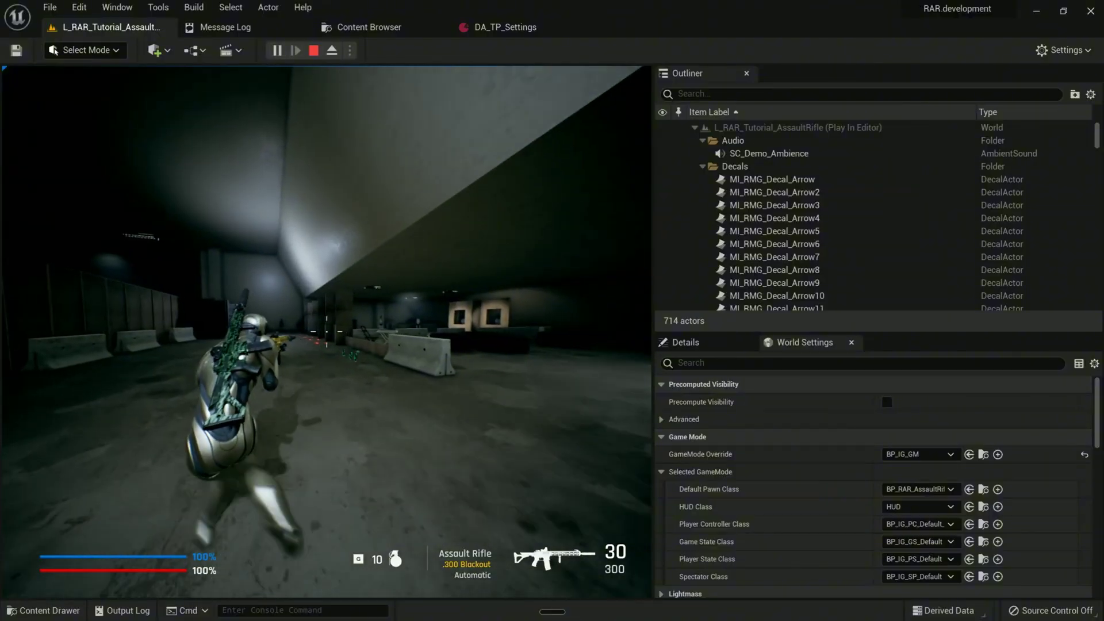
pyautogui.hotkey('shift', 'w')
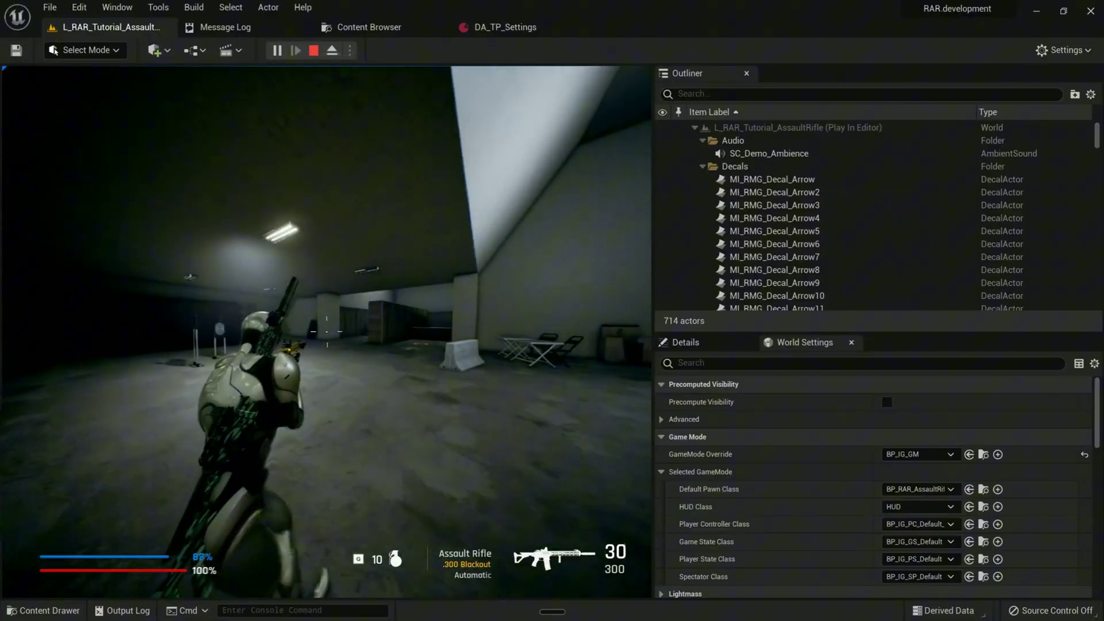
pyautogui.press('w')
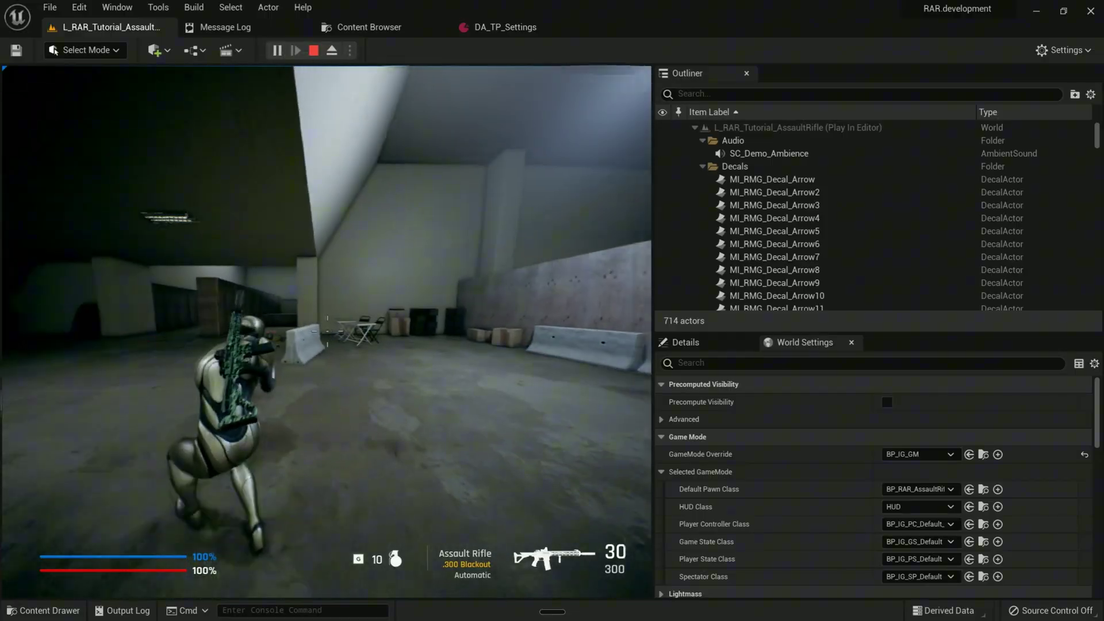
pyautogui.press('w')
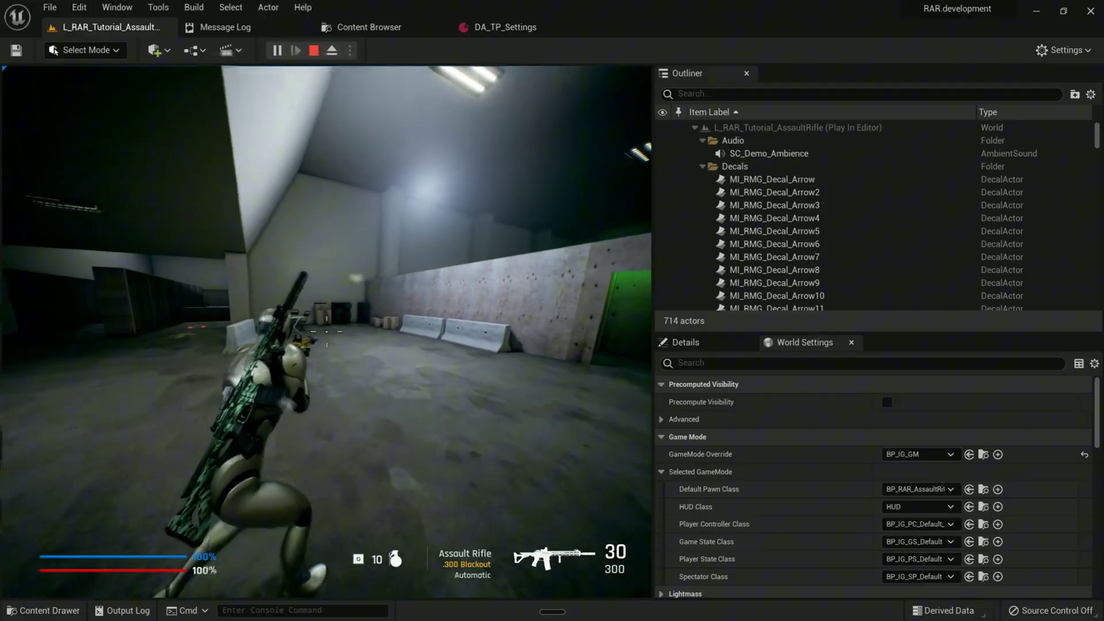
pyautogui.press('w')
pyautogui.press('w')
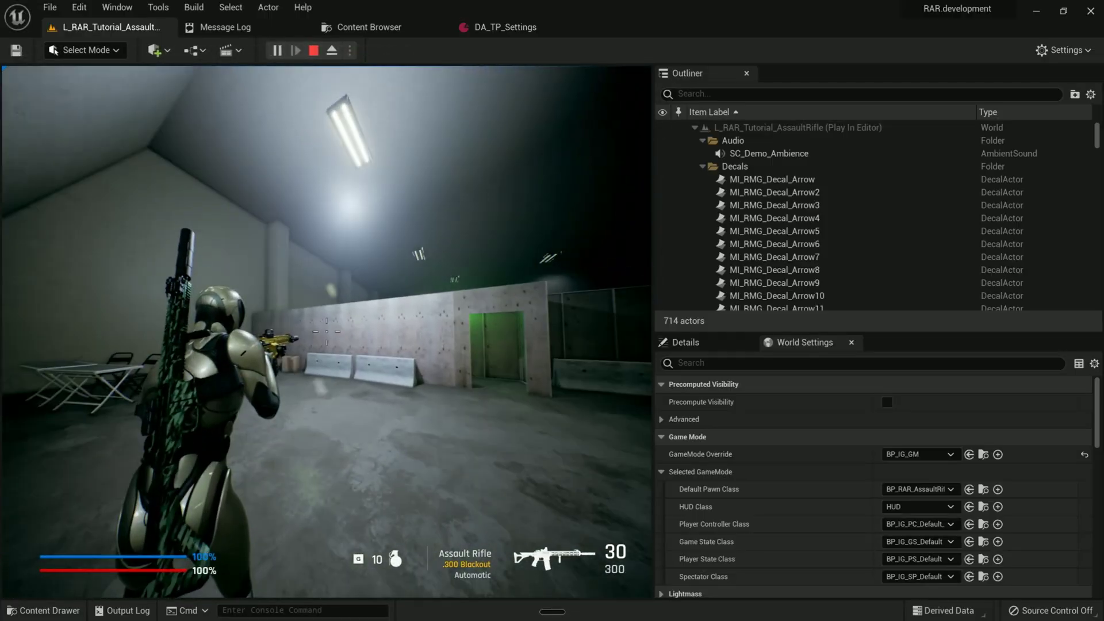
pyautogui.press('s')
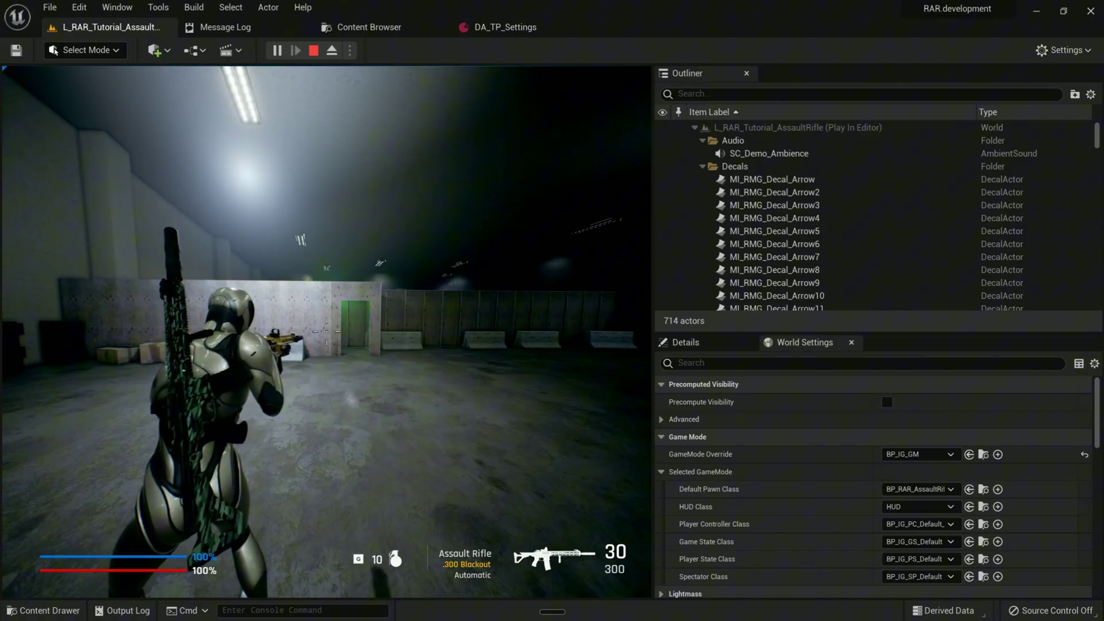
# Step: Sprint past the concrete barriers and orange floor rings in third person to examine the running animation, and end the playtest
pyautogui.press('w')
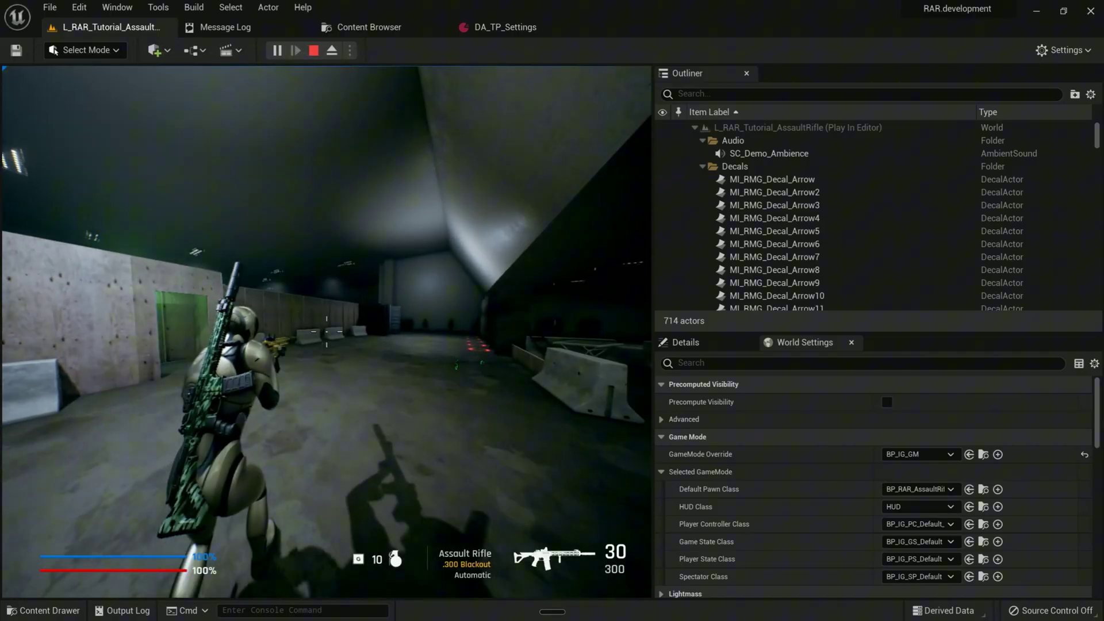
pyautogui.hotkey('shift', 'w')
pyautogui.hotkey('shift', 'w')
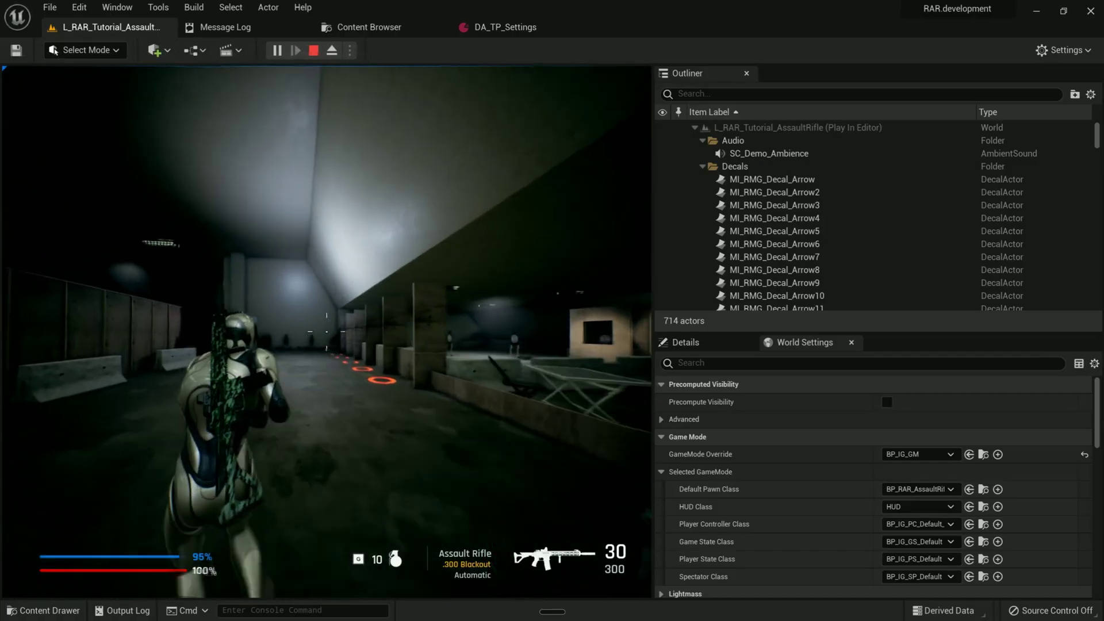
pyautogui.hotkey('shift', 'w')
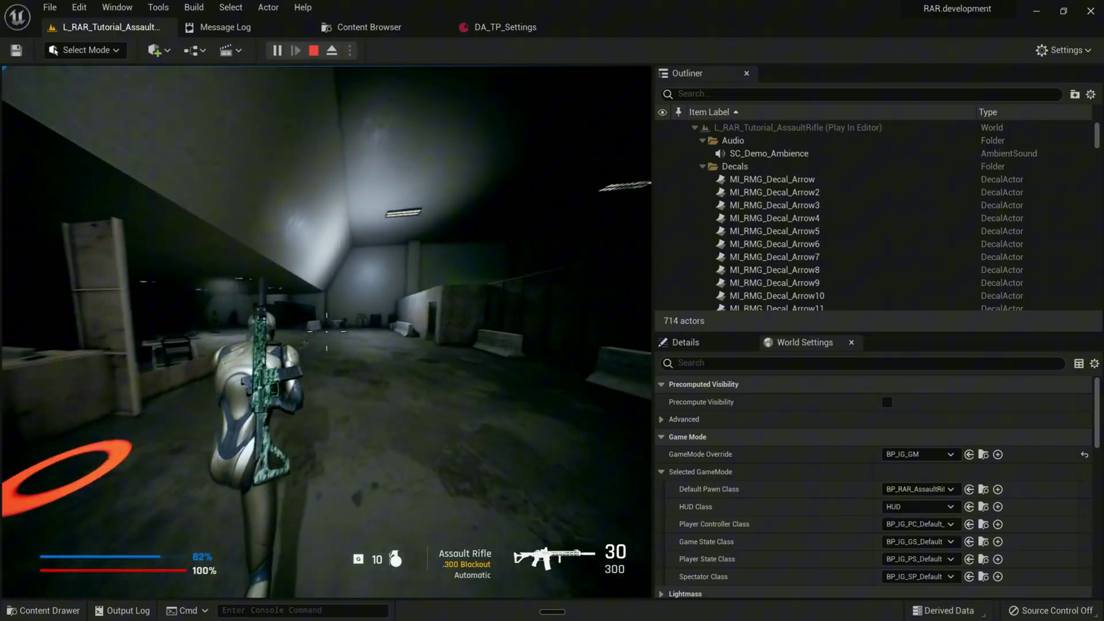
pyautogui.hotkey('shift', 'w')
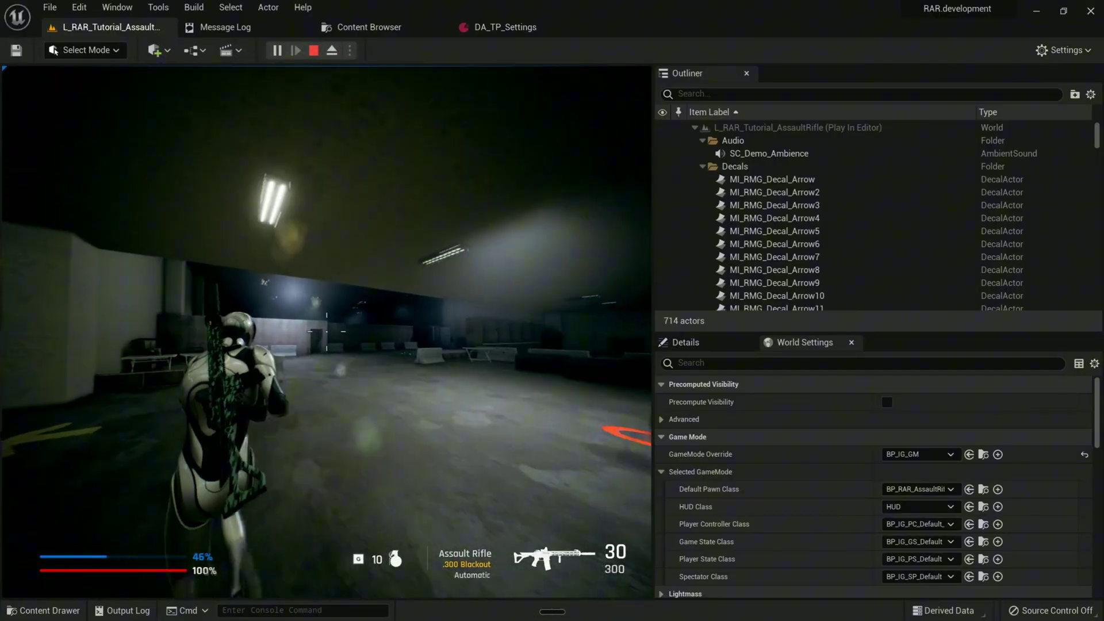
pyautogui.hotkey('shift', 'w')
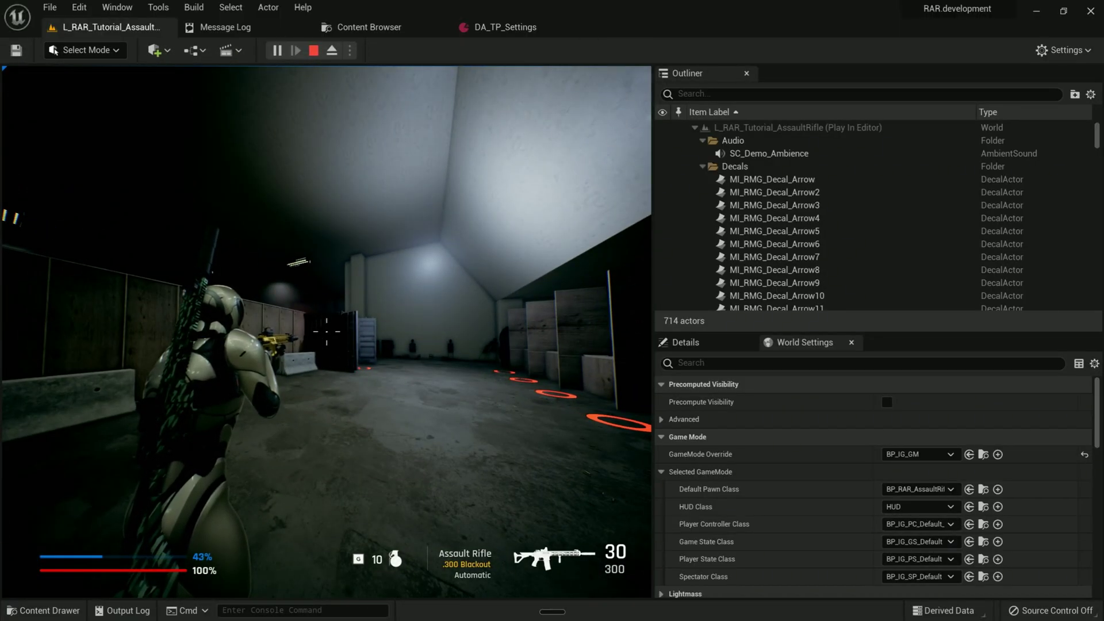
pyautogui.press('Escape')
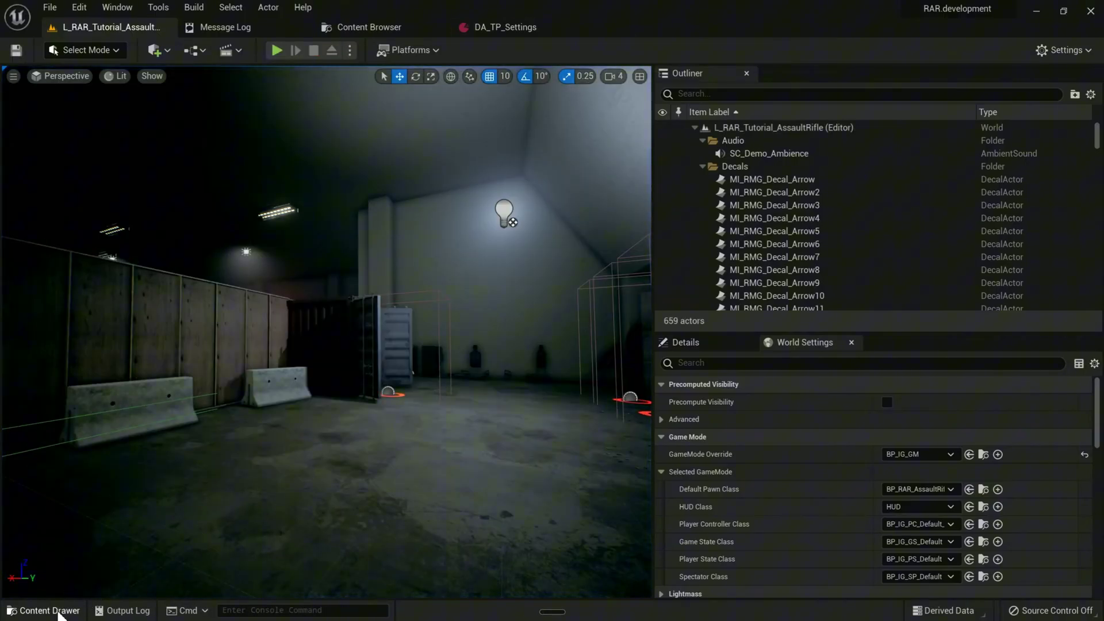
# Step: Clear the TP_S content search and open the Characters folder inside ShooterTemplate's Core folder
pyautogui.click(49, 610)
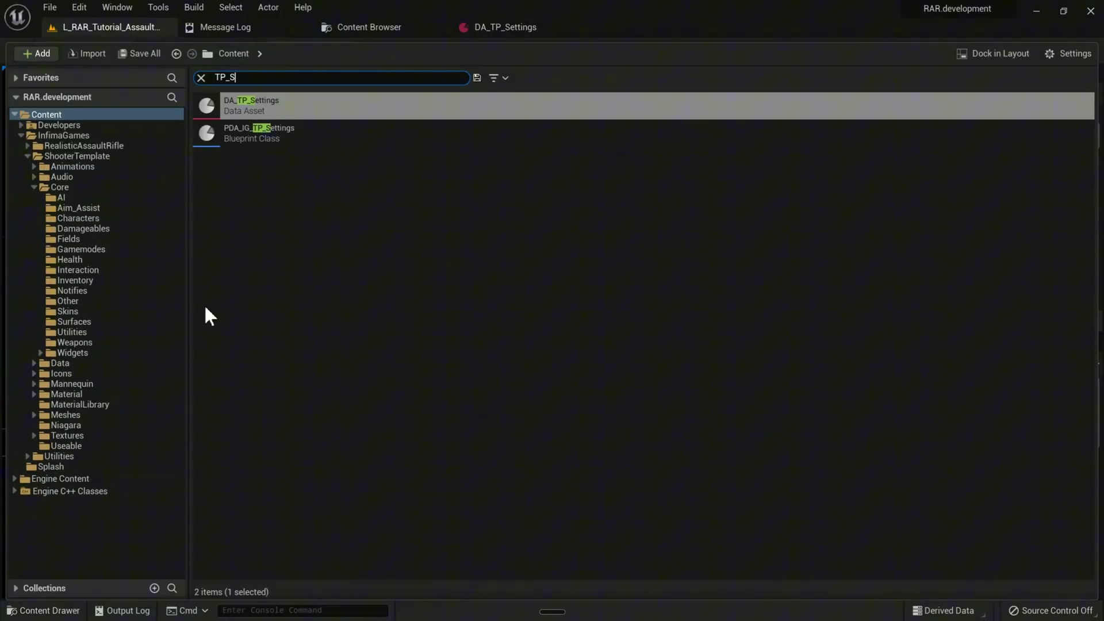
pyautogui.click(201, 77)
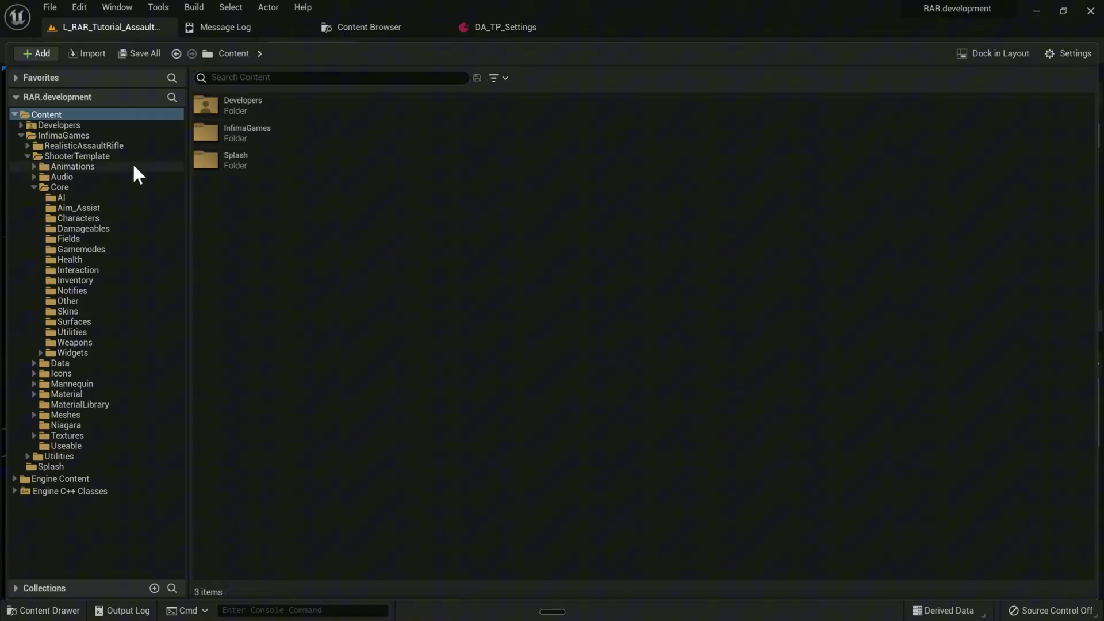
pyautogui.click(146, 220)
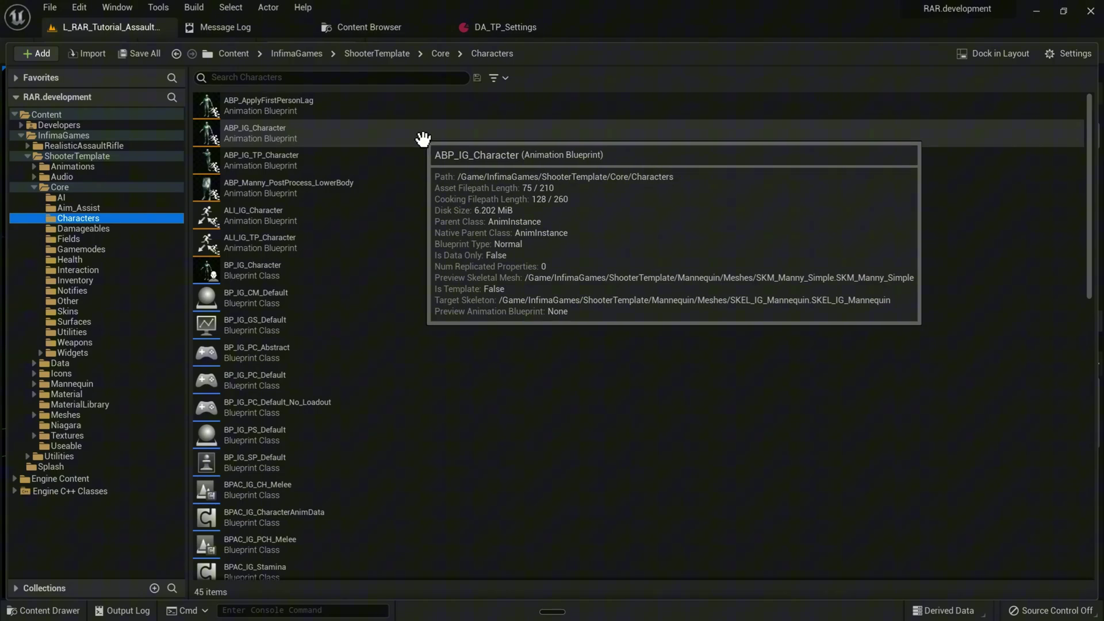
# Step: Collapse the Core folder and expand RealisticAssaultRifle alongside ShooterTemplate under InfimaGames to compare their subfolders
pyautogui.click(90, 147)
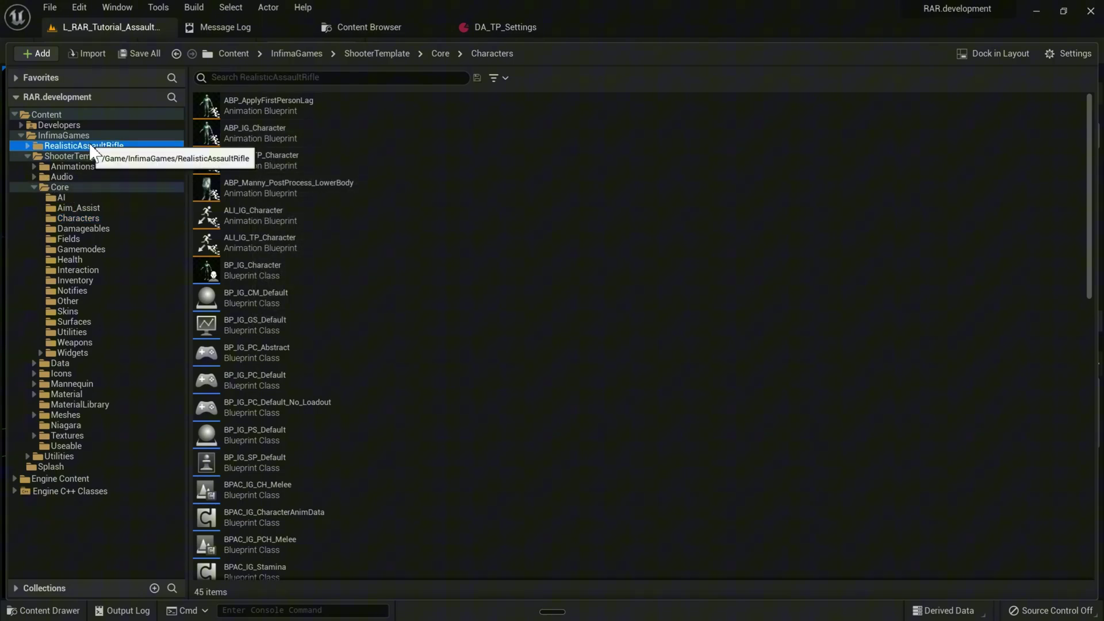
pyautogui.doubleClick(91, 147)
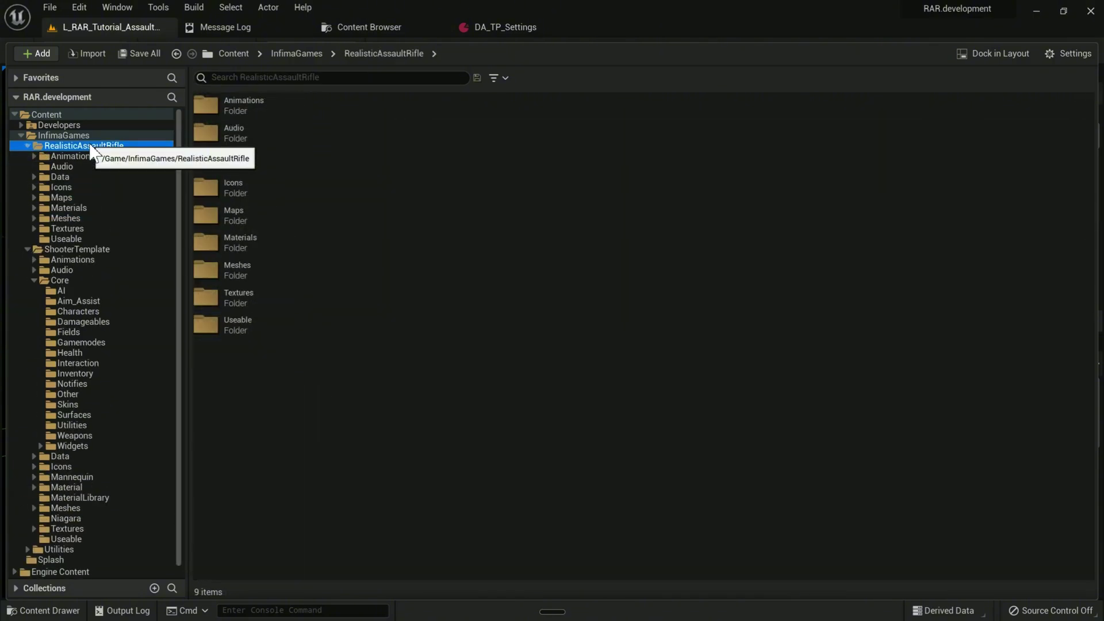
pyautogui.doubleClick(91, 275)
pyautogui.click(123, 144)
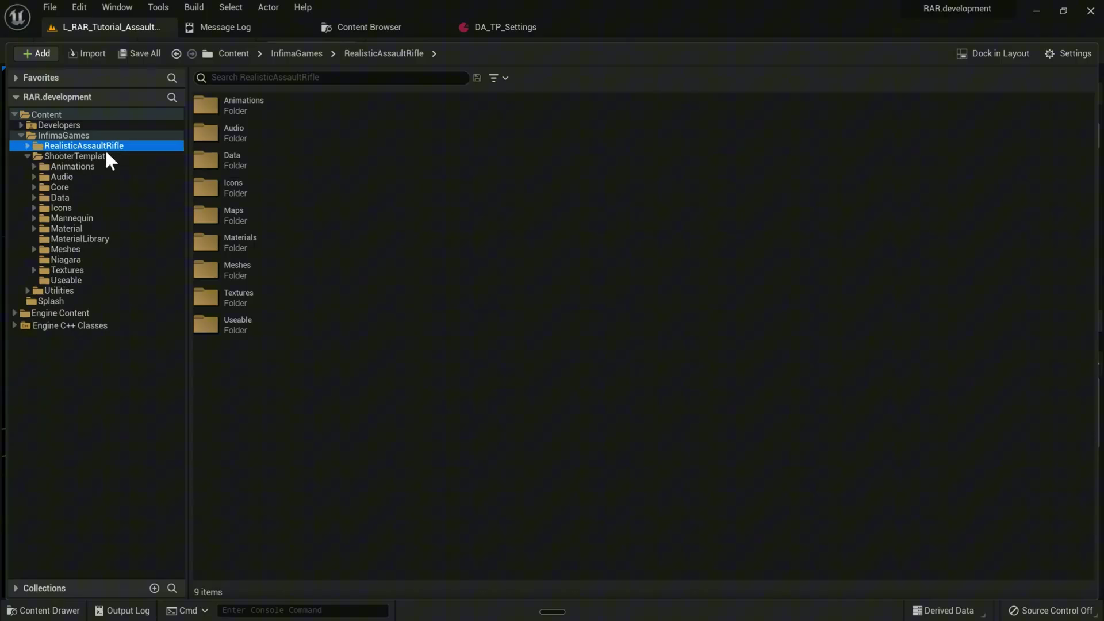
pyautogui.rightClick(30, 156)
pyautogui.press('Escape')
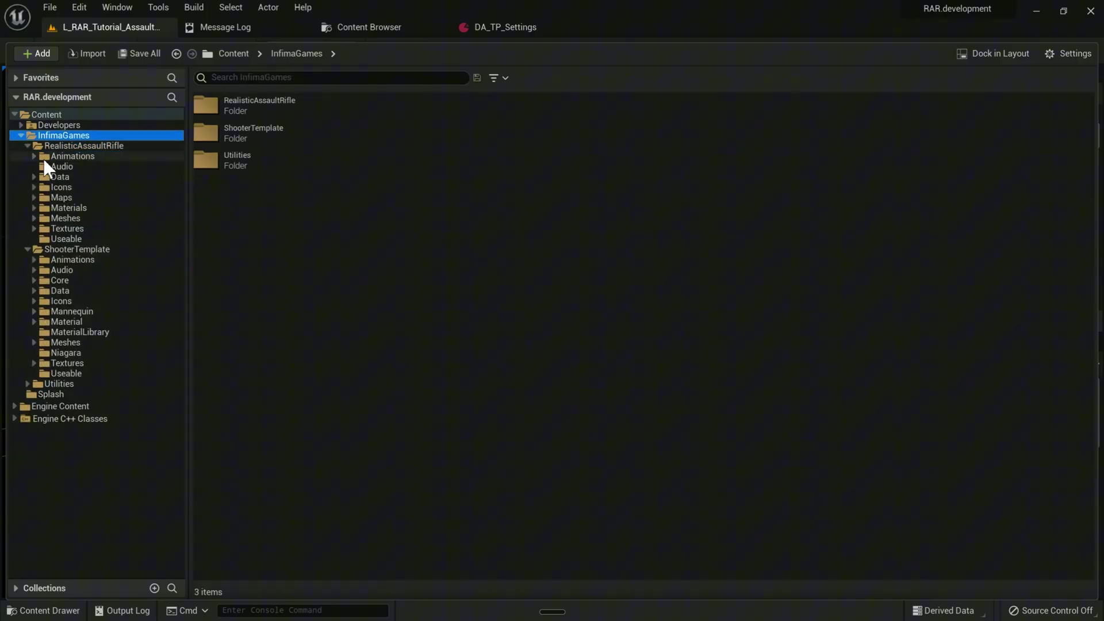
# Step: Expand RealisticAssaultRifle's Animations folder and examine the contents of its Character FP, Character TP and GunCase folders
pyautogui.click(34, 156)
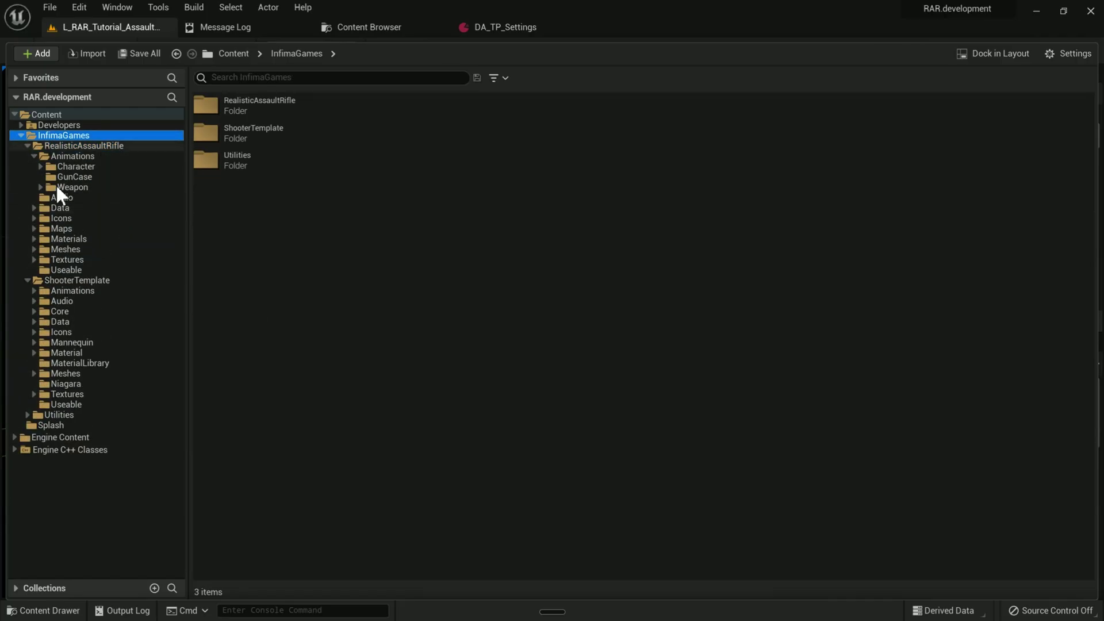
pyautogui.click(42, 166)
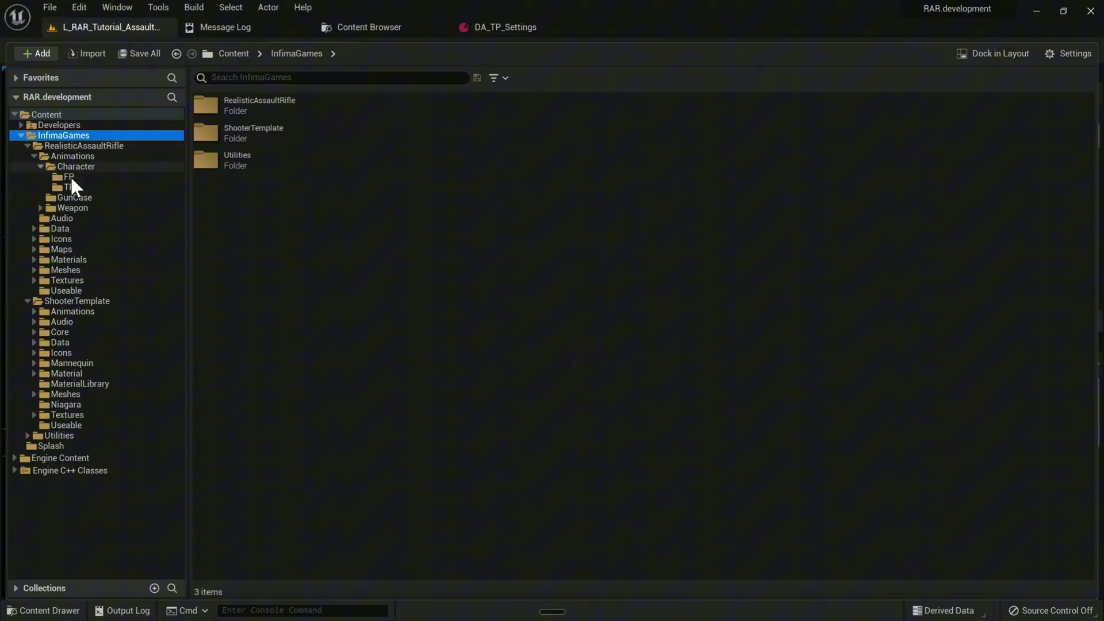
pyautogui.click(98, 177)
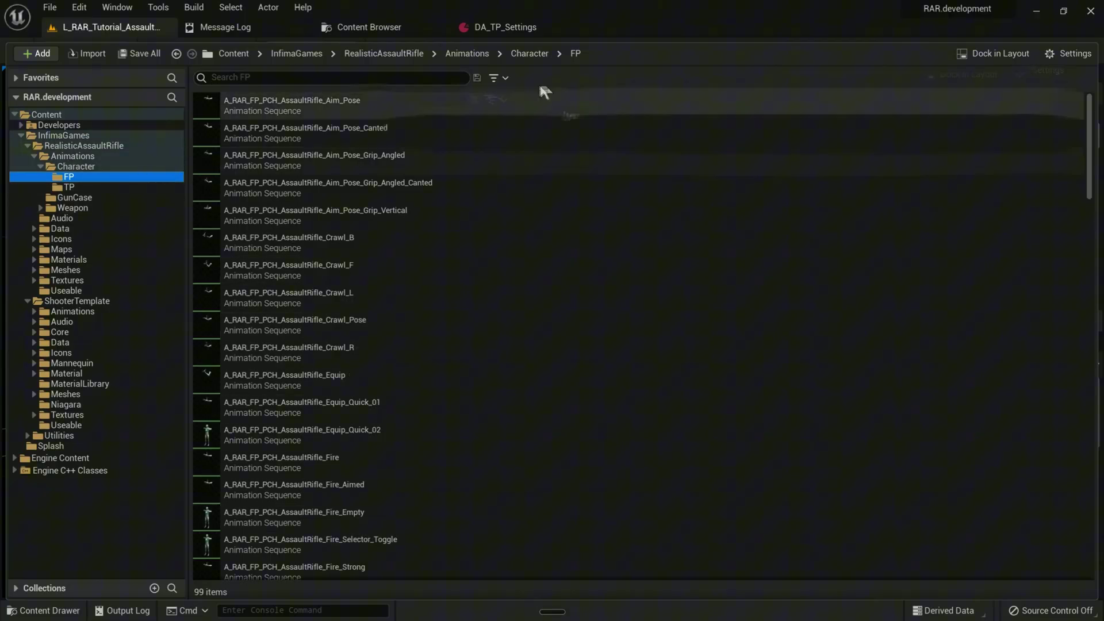
pyautogui.moveTo(446, 114)
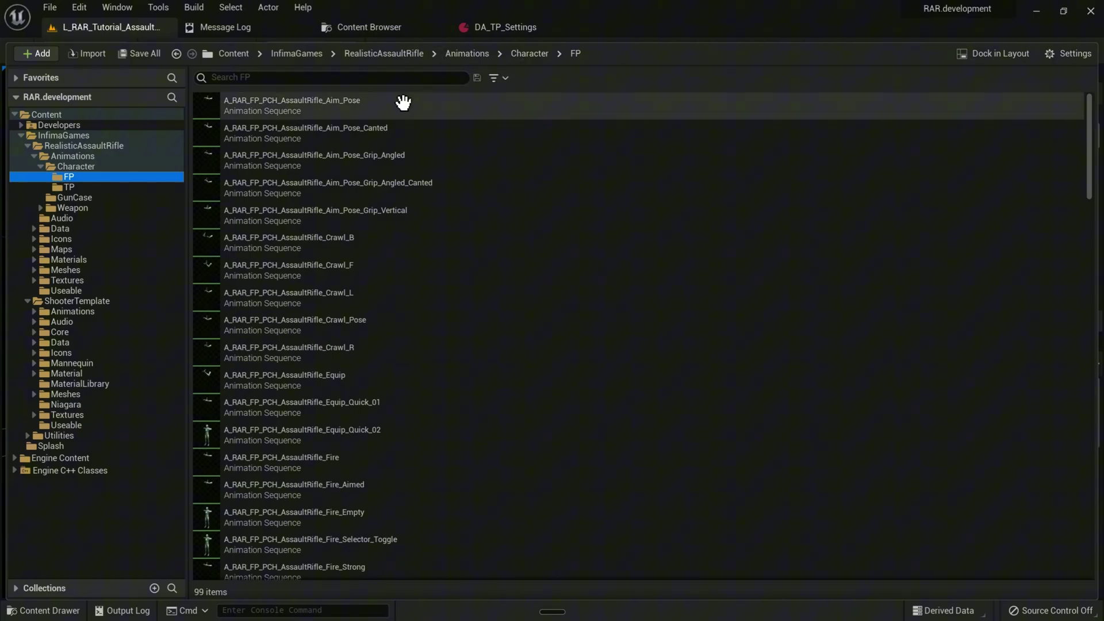
pyautogui.moveTo(402, 102)
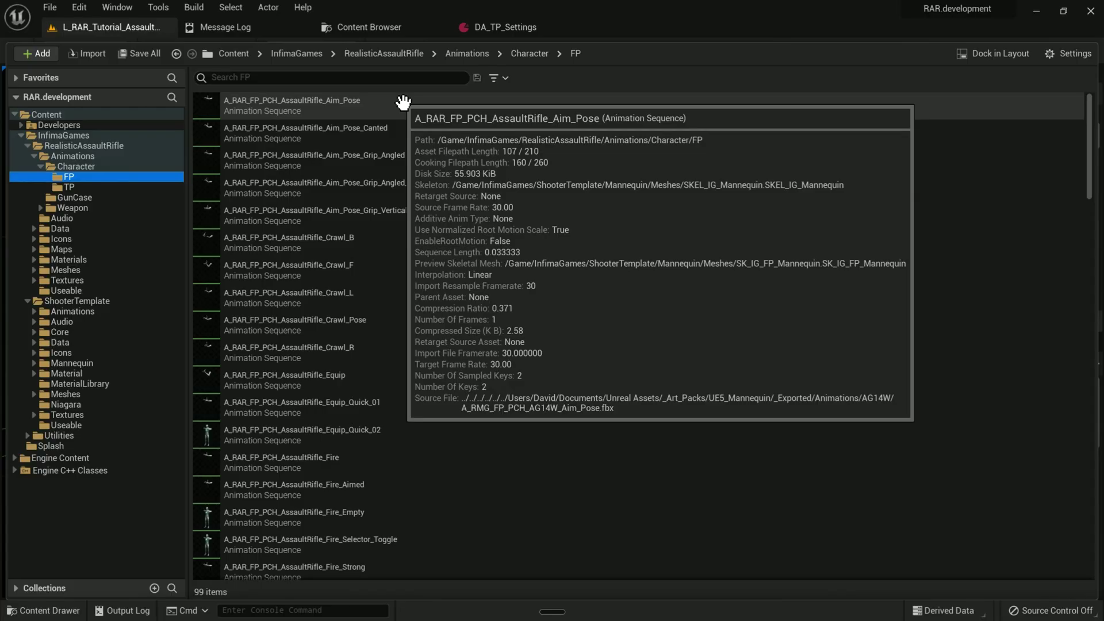
pyautogui.click(86, 188)
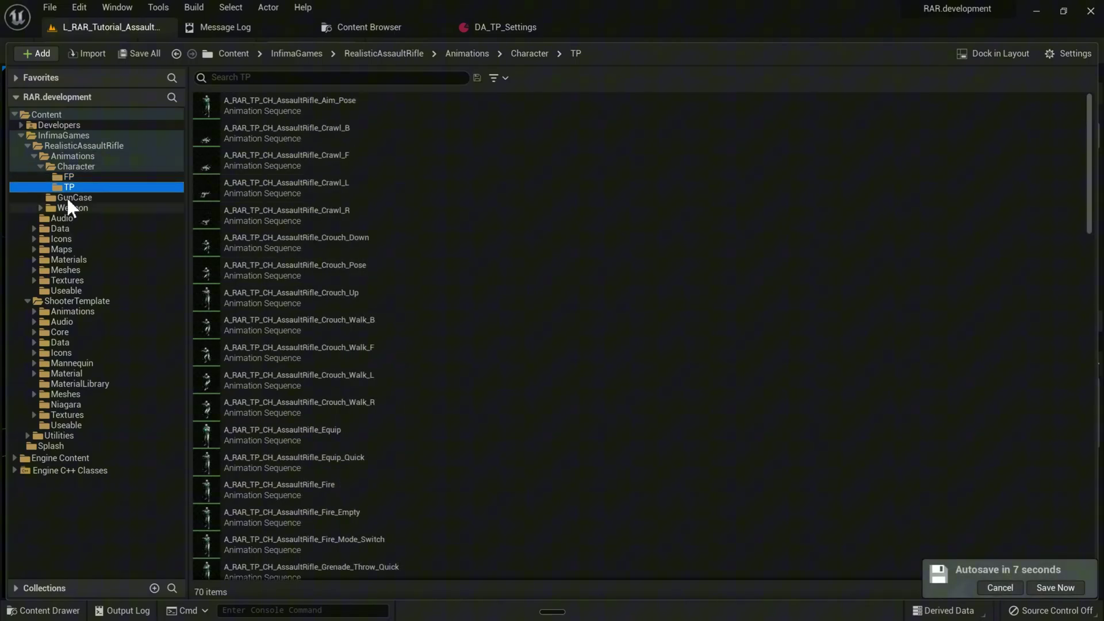
pyautogui.click(91, 198)
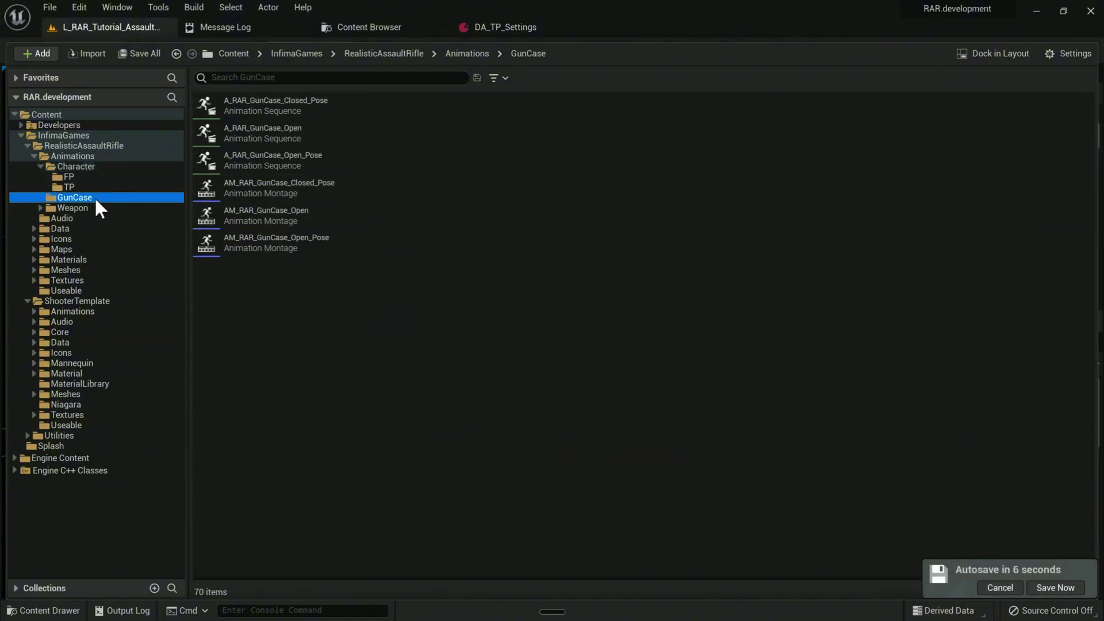
# Step: Expand RealisticAssaultRifle's Icons folder and open its Weapon subfolder
pyautogui.click(114, 241)
pyautogui.doubleClick(123, 241)
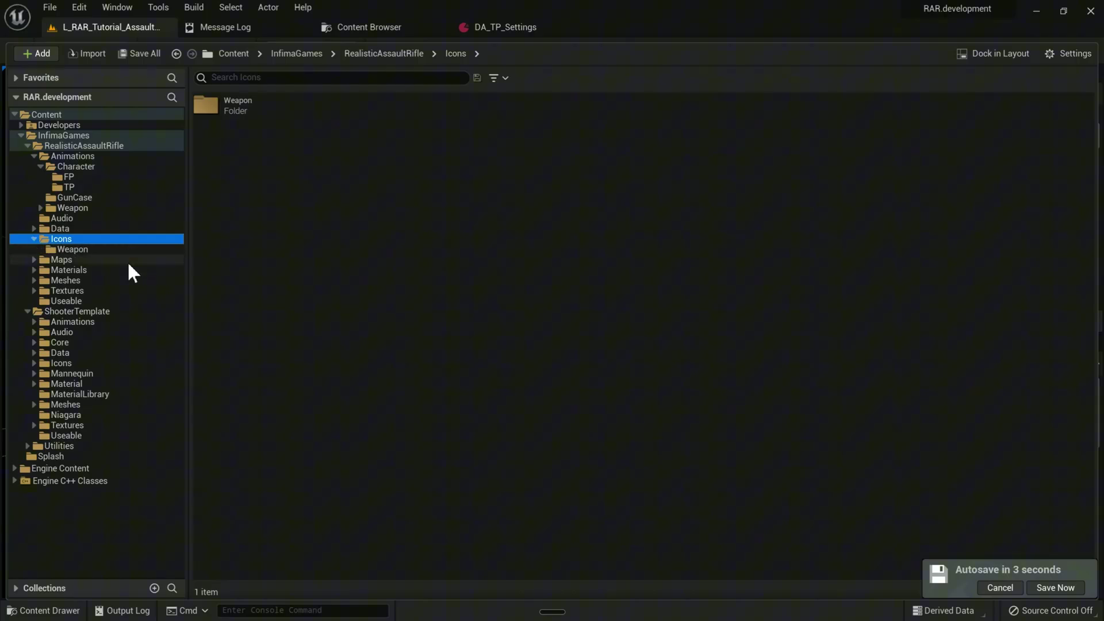
pyautogui.click(126, 250)
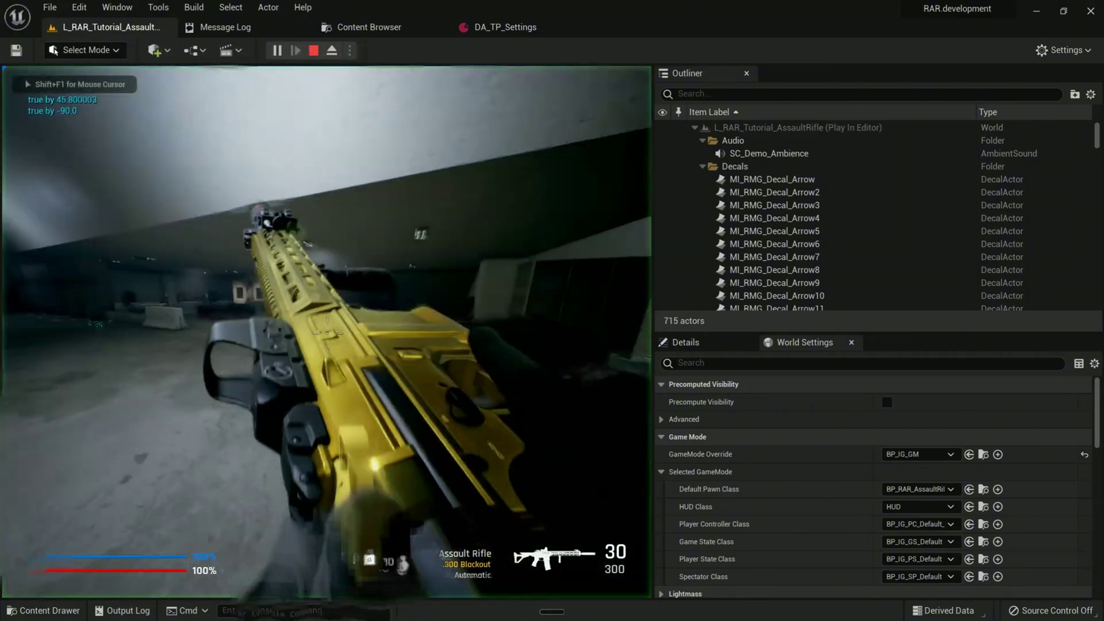
# Step: Walk through the shooting range in a first-person playtest to examine the walking animation with differently skinned and equipped assault rifles
pyautogui.press('w')
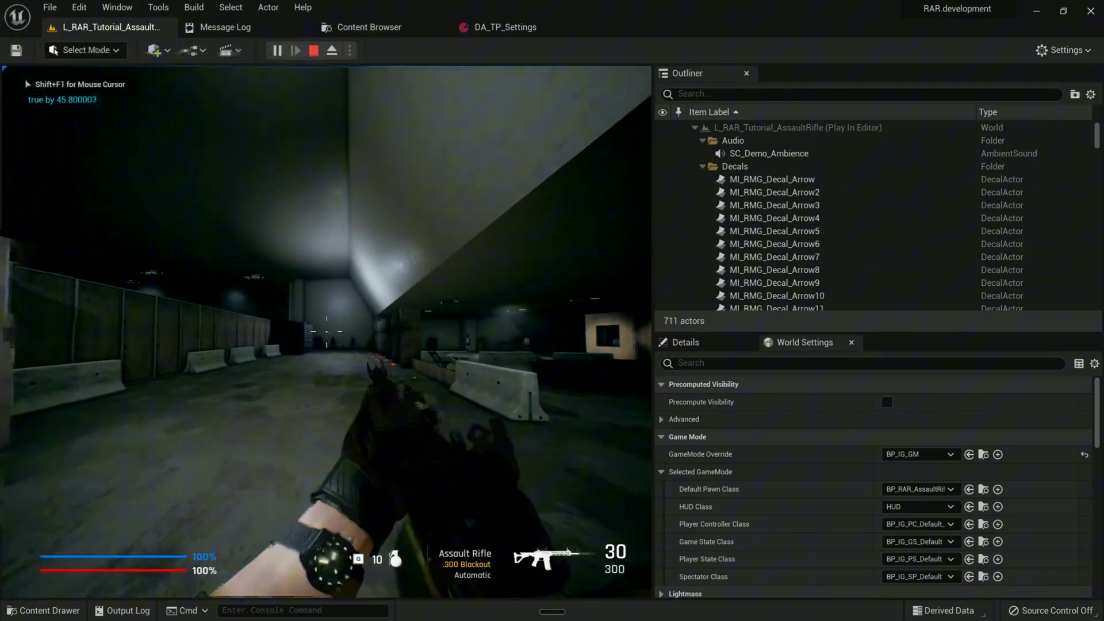
pyautogui.press('w')
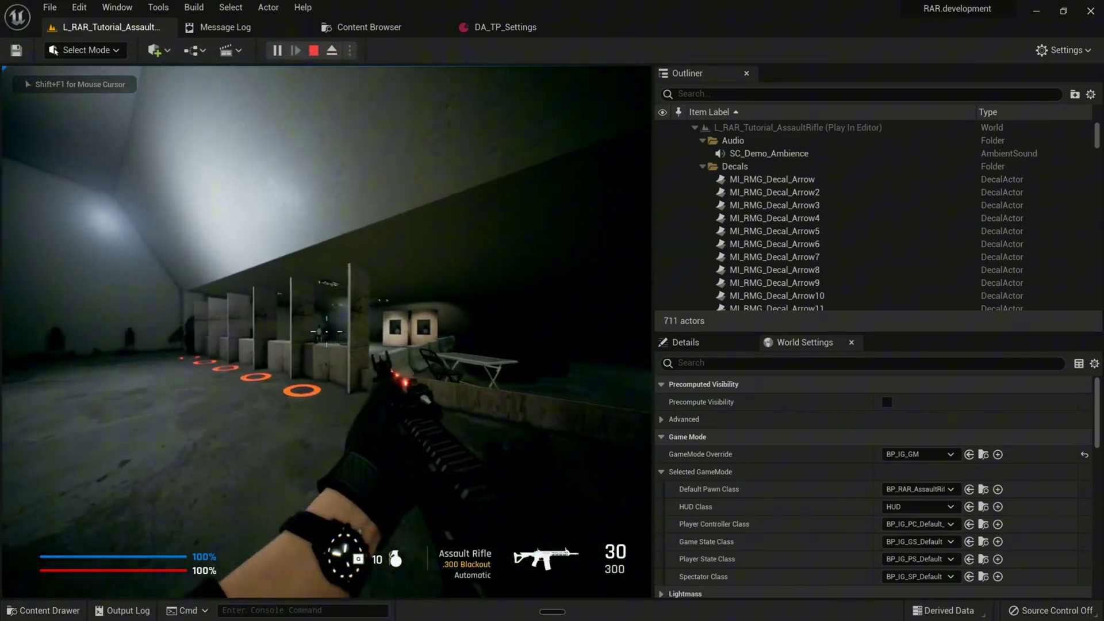
pyautogui.press('w')
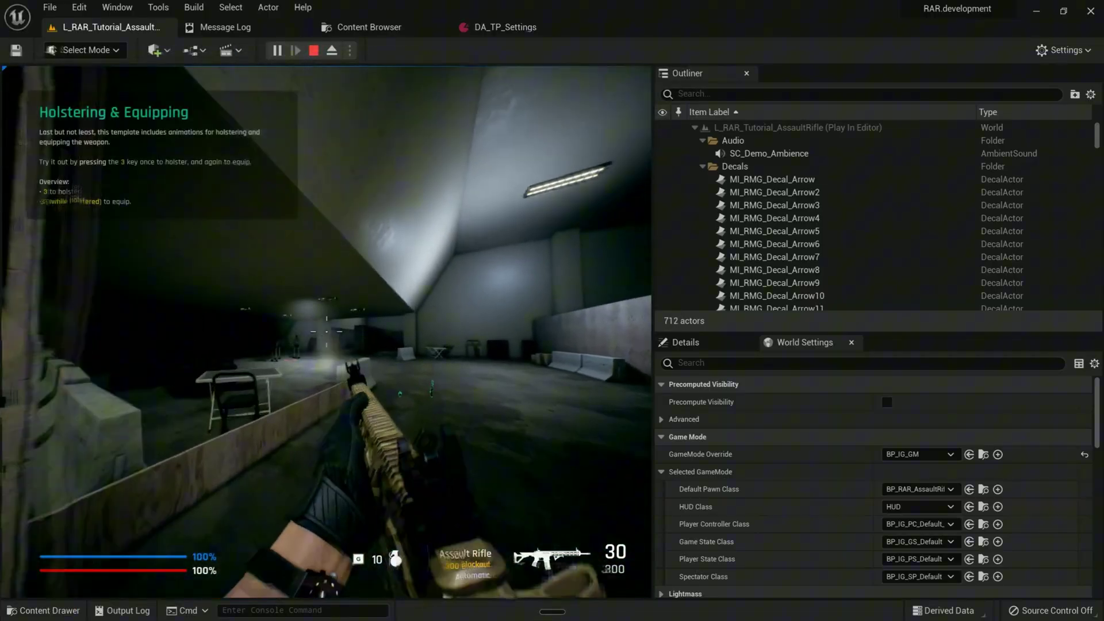
pyautogui.press('w')
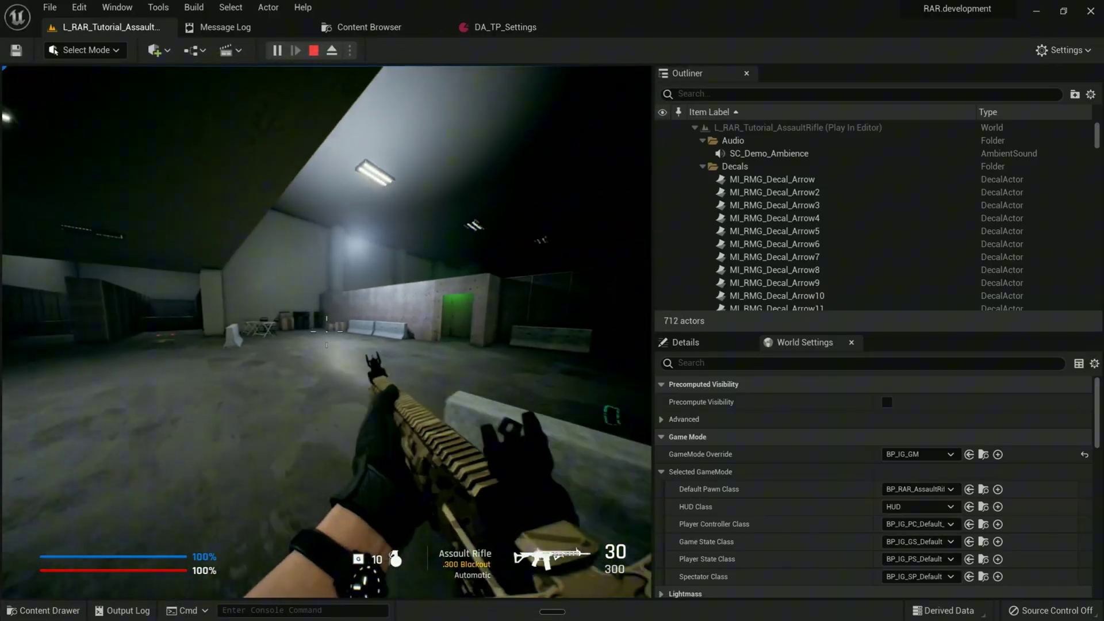
pyautogui.press('w')
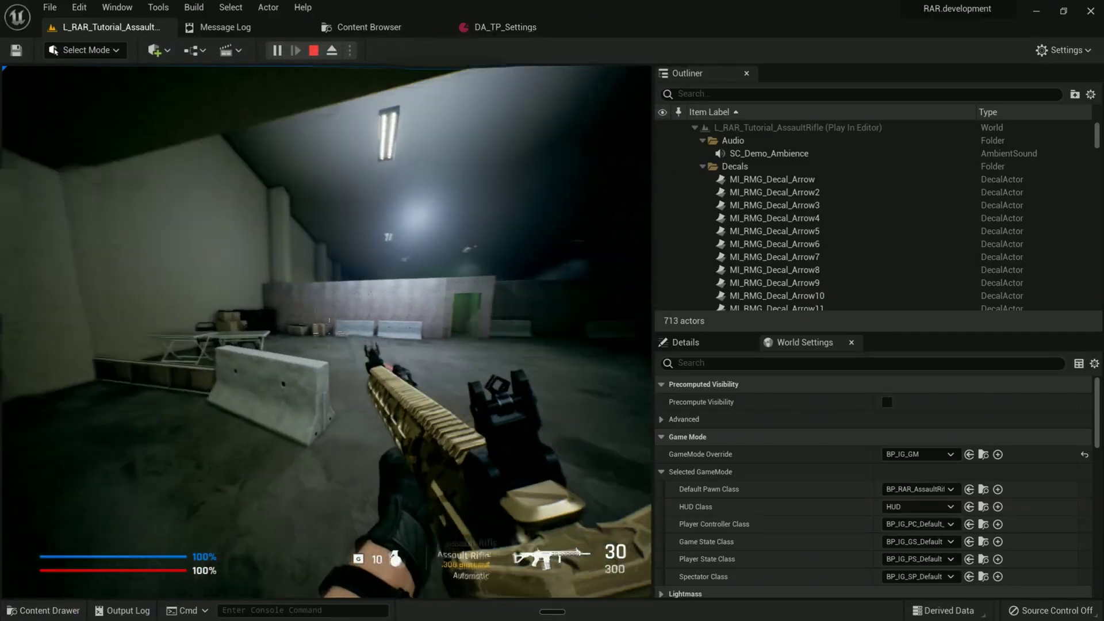
pyautogui.press('w')
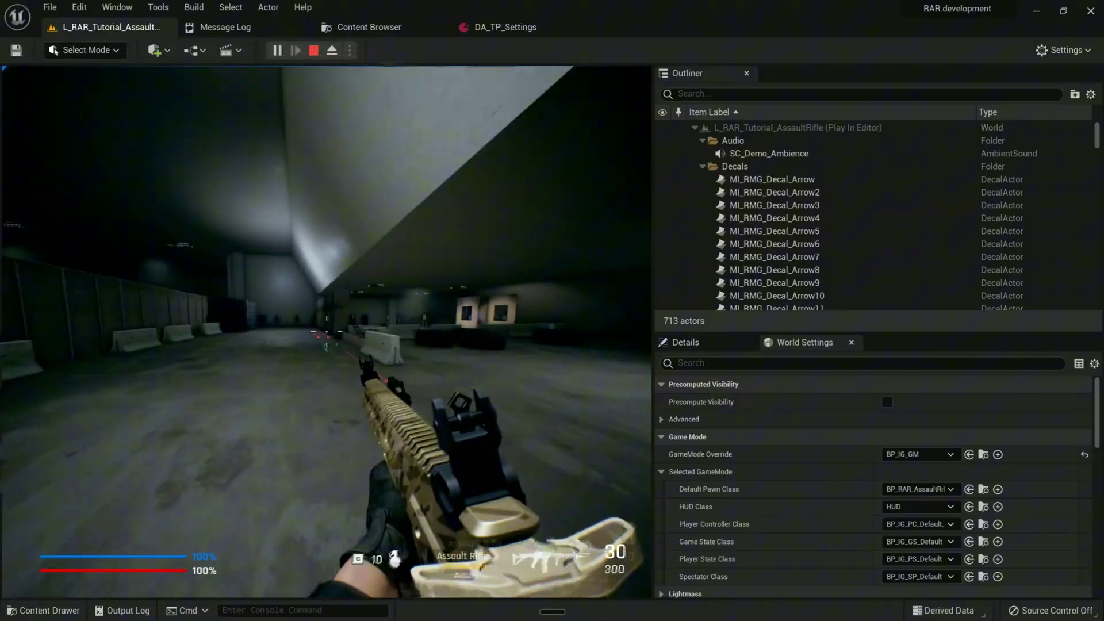
pyautogui.press('w')
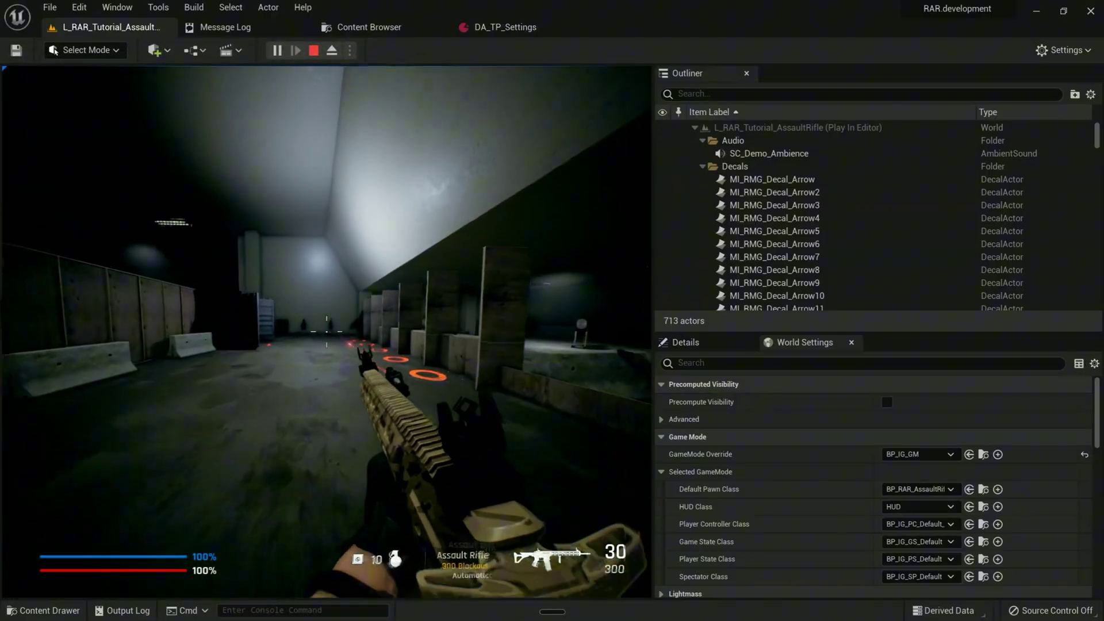
pyautogui.press('w')
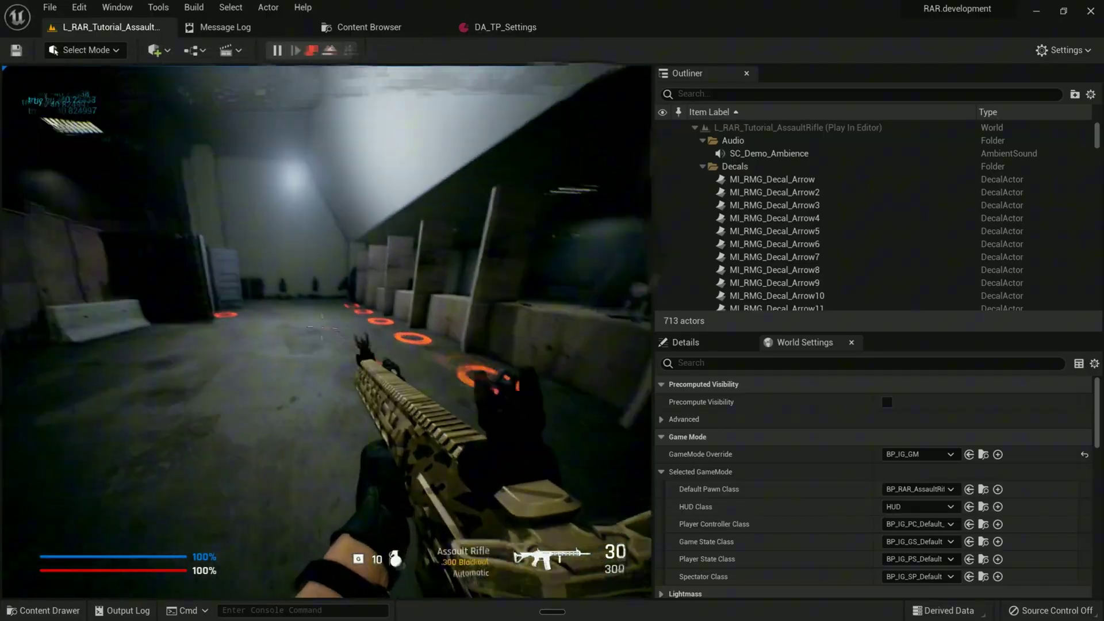
pyautogui.press('w')
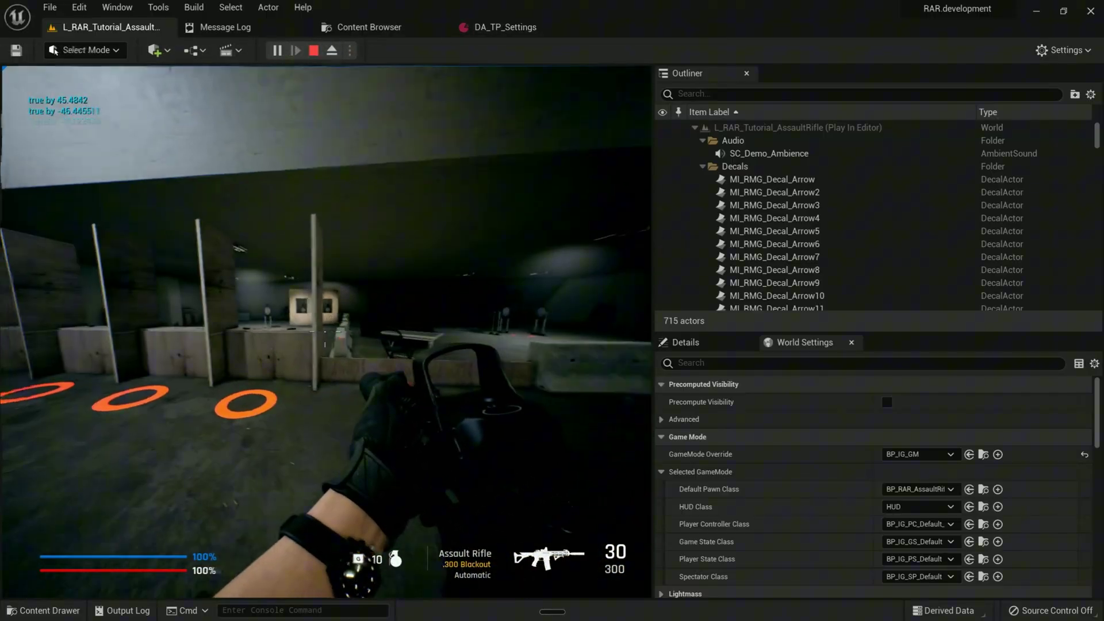
pyautogui.press('w')
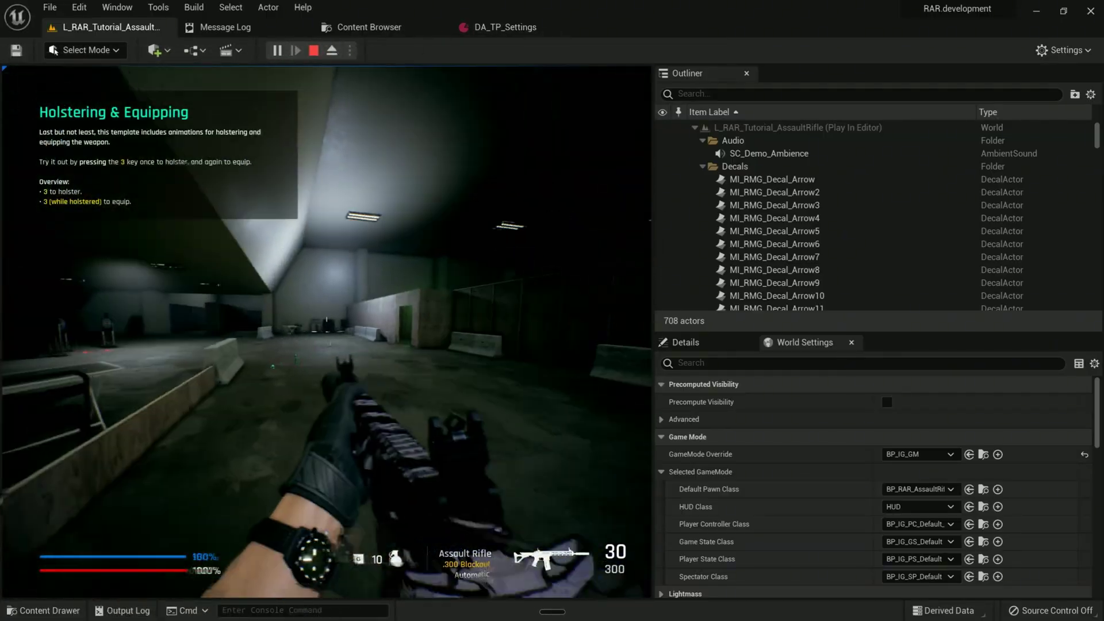
pyautogui.press('w')
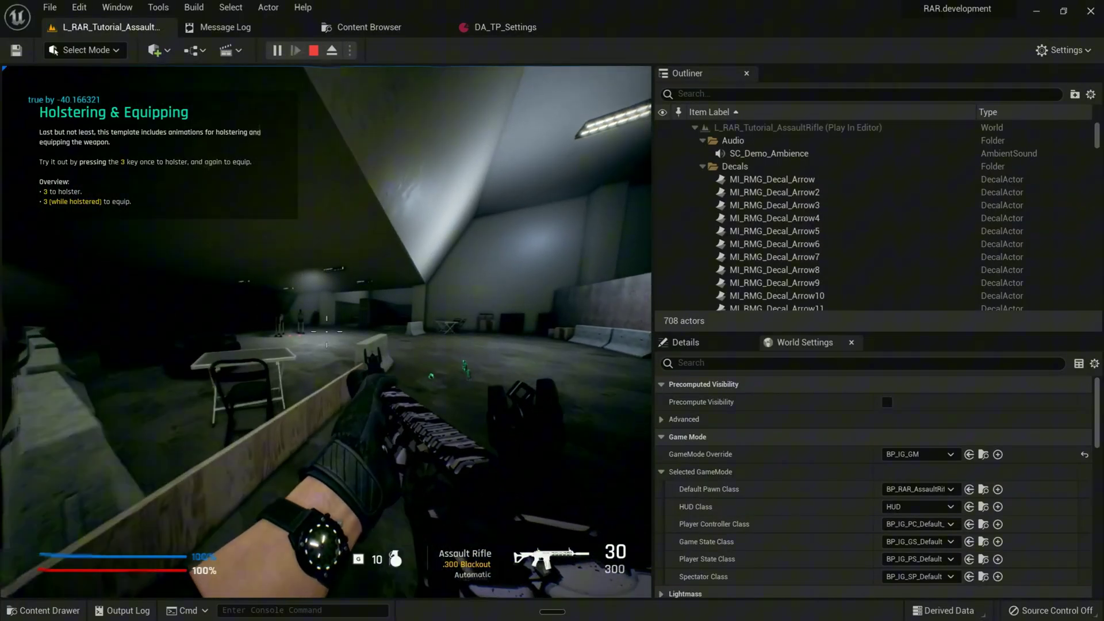
pyautogui.press('w')
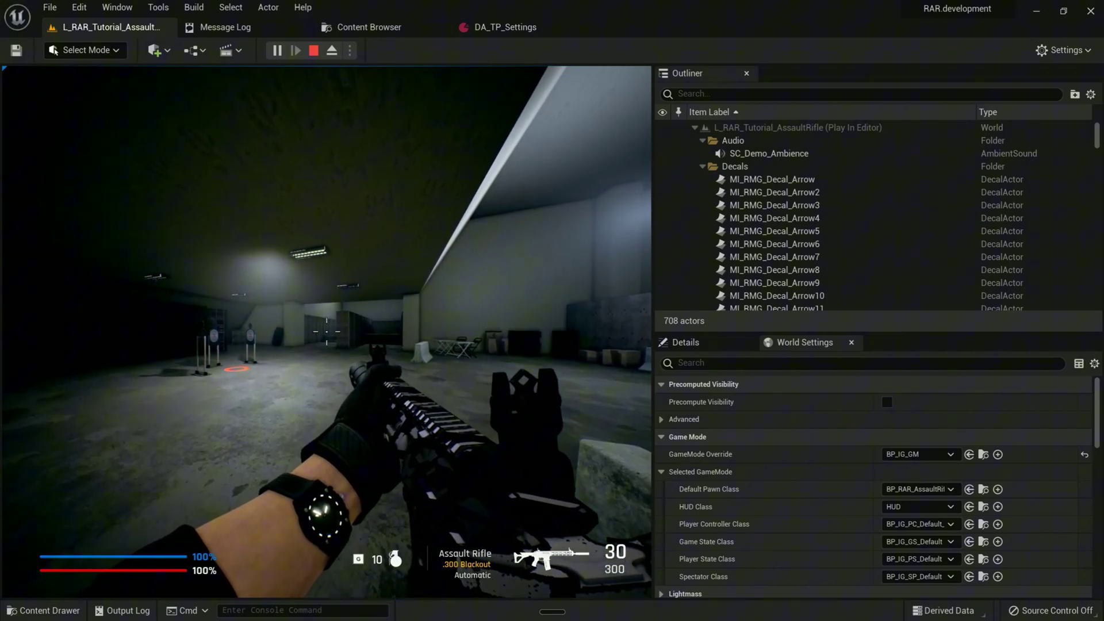
# Step: Switch to the tan camouflage rifle and sprint past the targets, barriers and orange floor rings to examine the first-person running animation
pyautogui.press('w')
pyautogui.press('2')
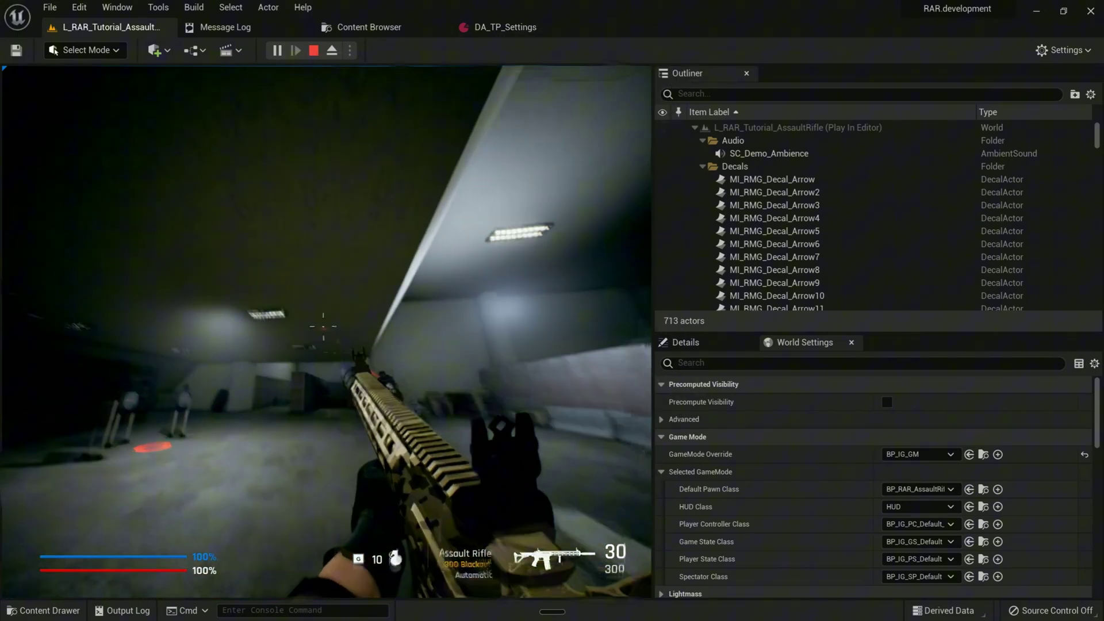
pyautogui.hotkey('shift', 'w')
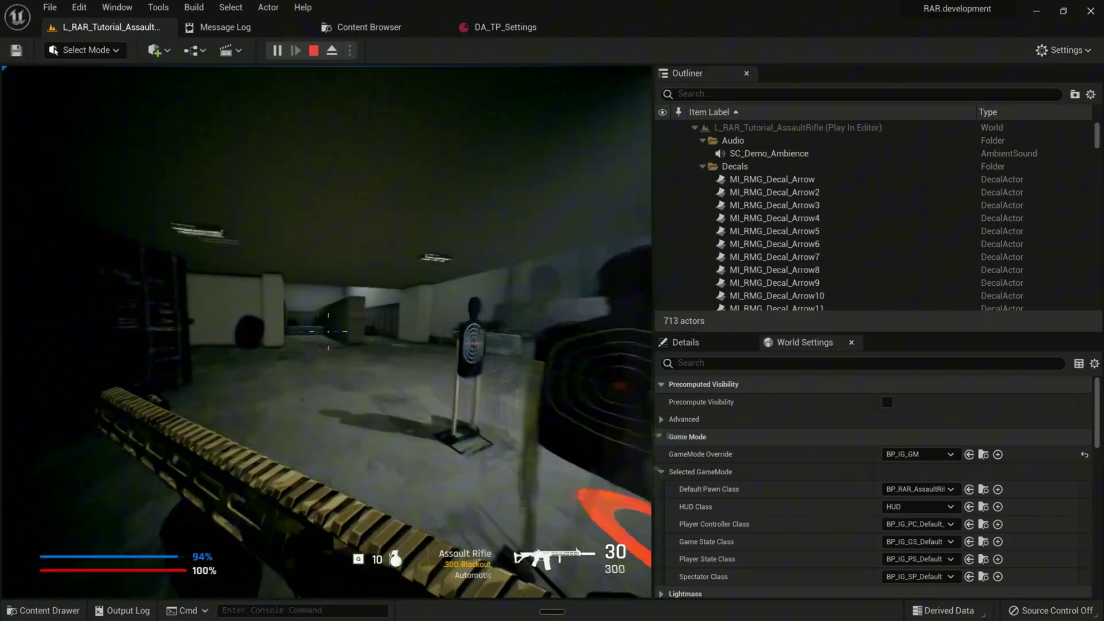
pyautogui.hotkey('shift', 'w')
pyautogui.hotkey('shift', 'w')
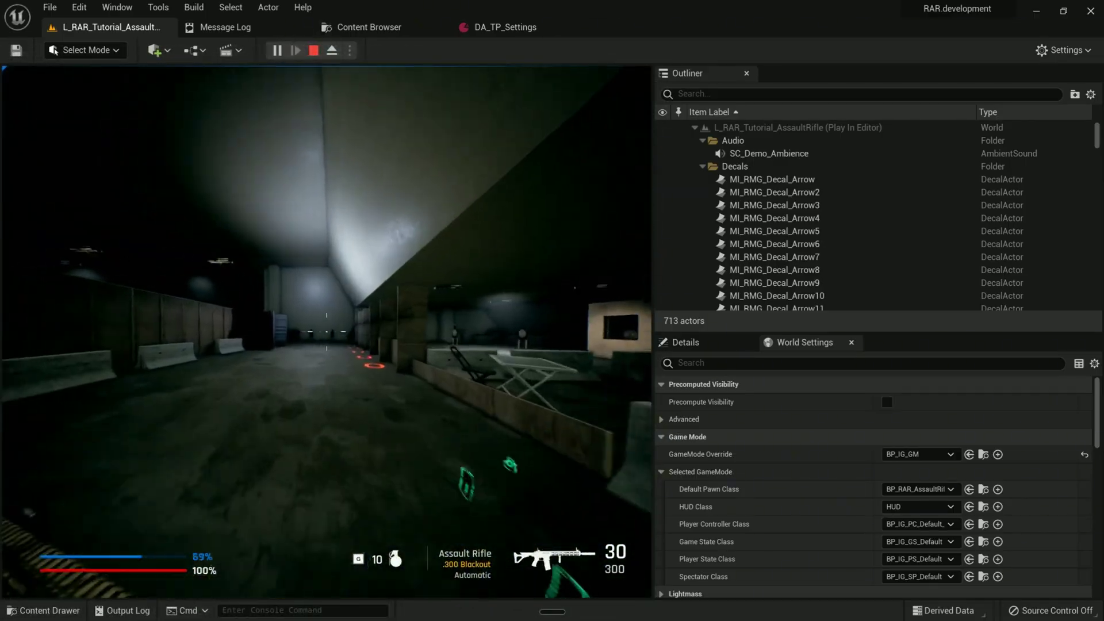
pyautogui.hotkey('shift', 'w')
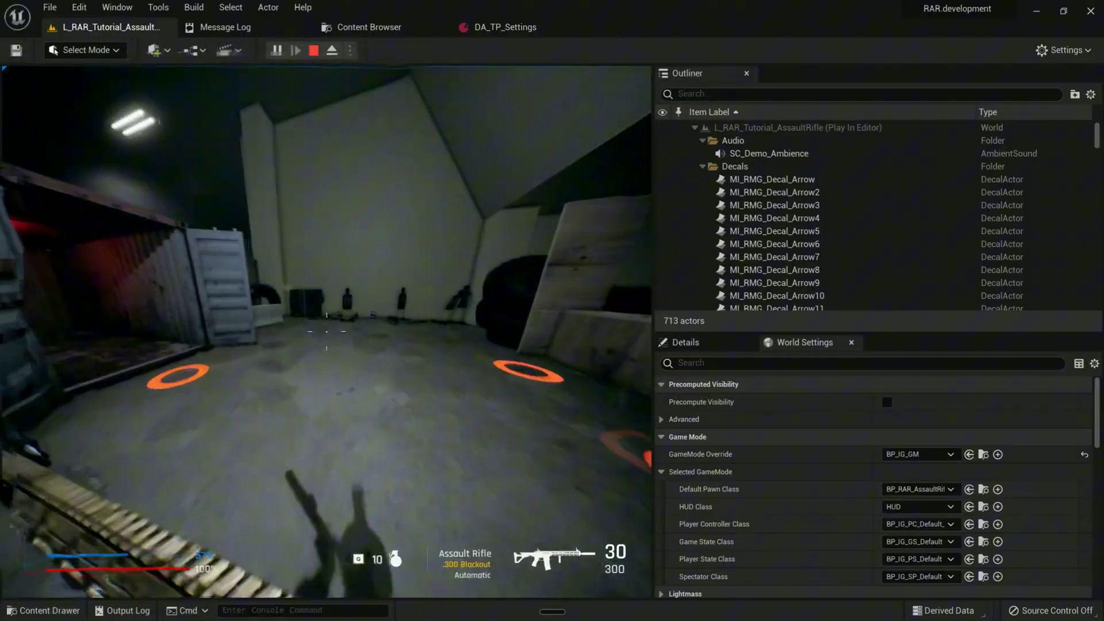
pyautogui.hotkey('shift', 'w')
pyautogui.hotkey('shift', 'w')
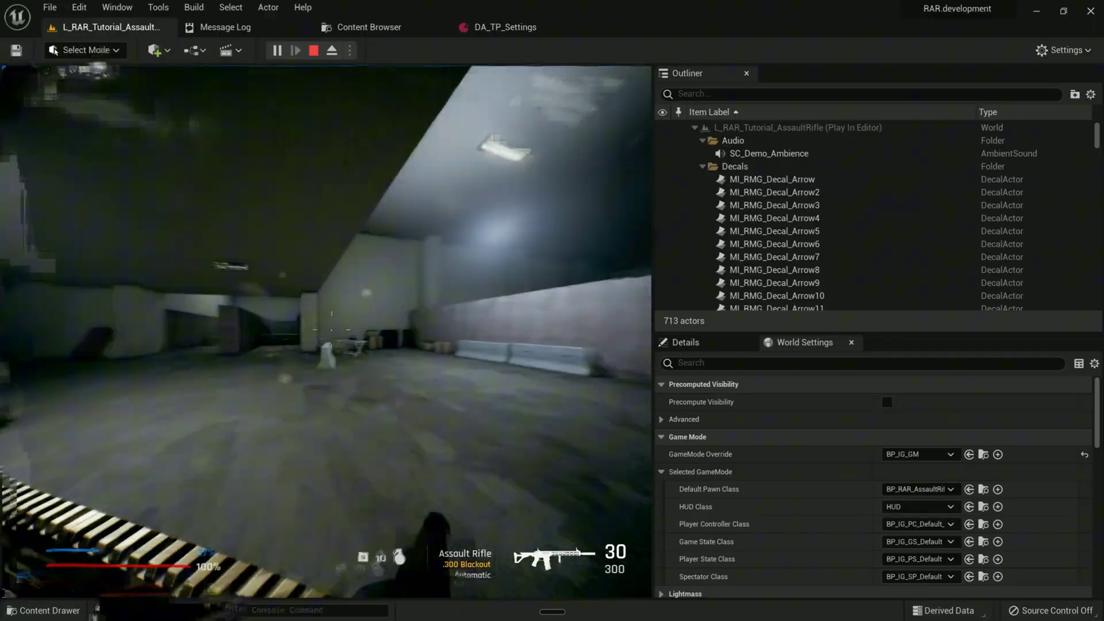
pyautogui.hotkey('shift', 'w')
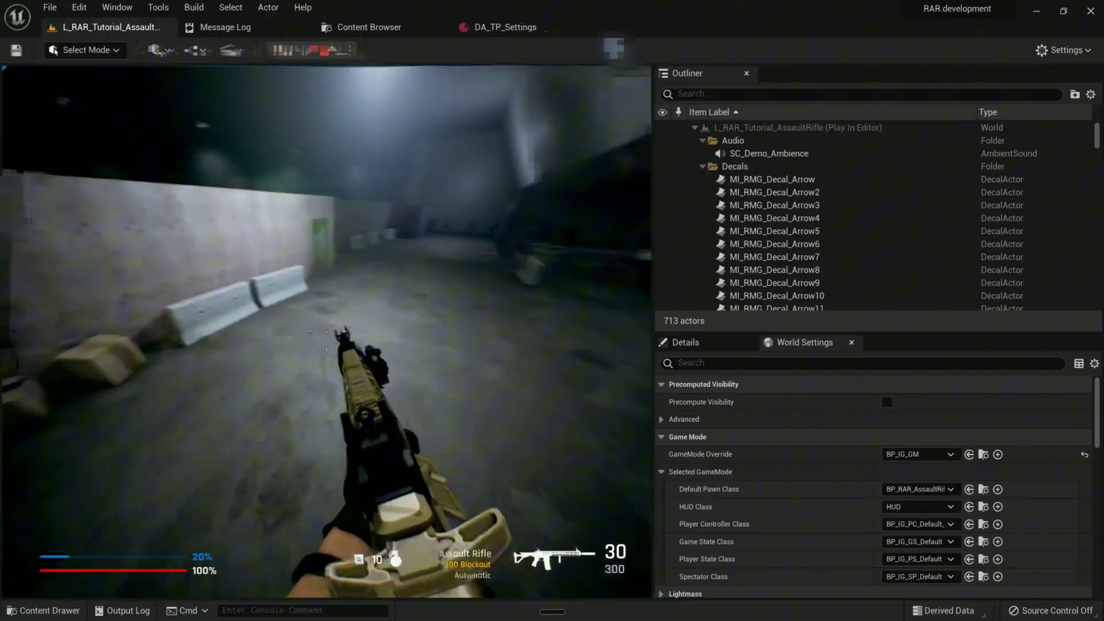
pyautogui.hotkey('shift', 'w')
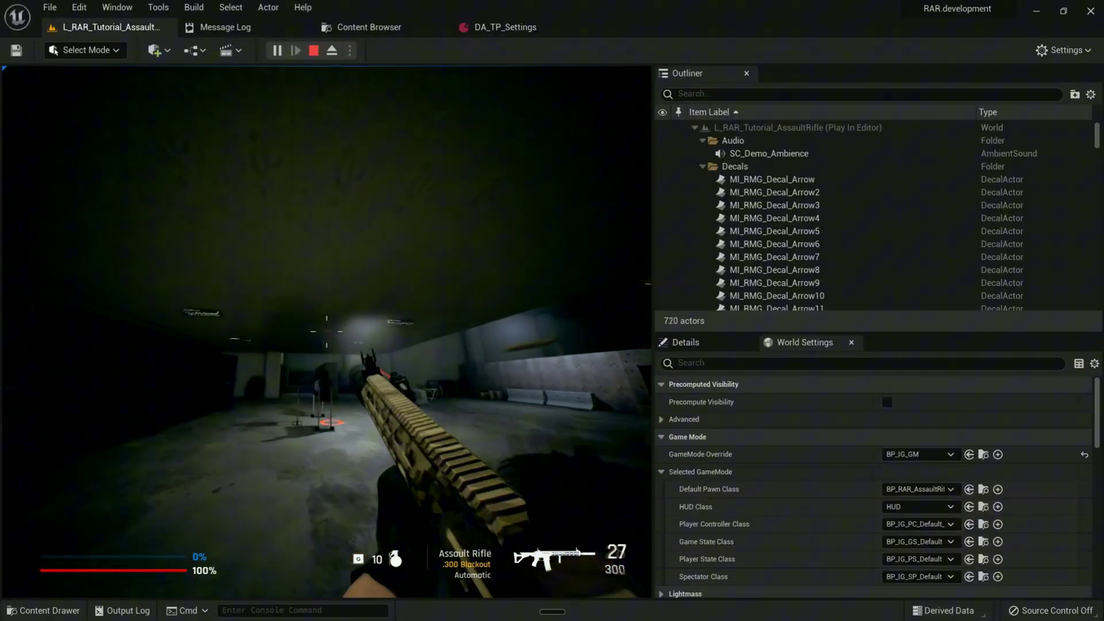
# Step: Walk through the target area and fire the tan rifle while aiming down its iron sights
pyautogui.press('w')
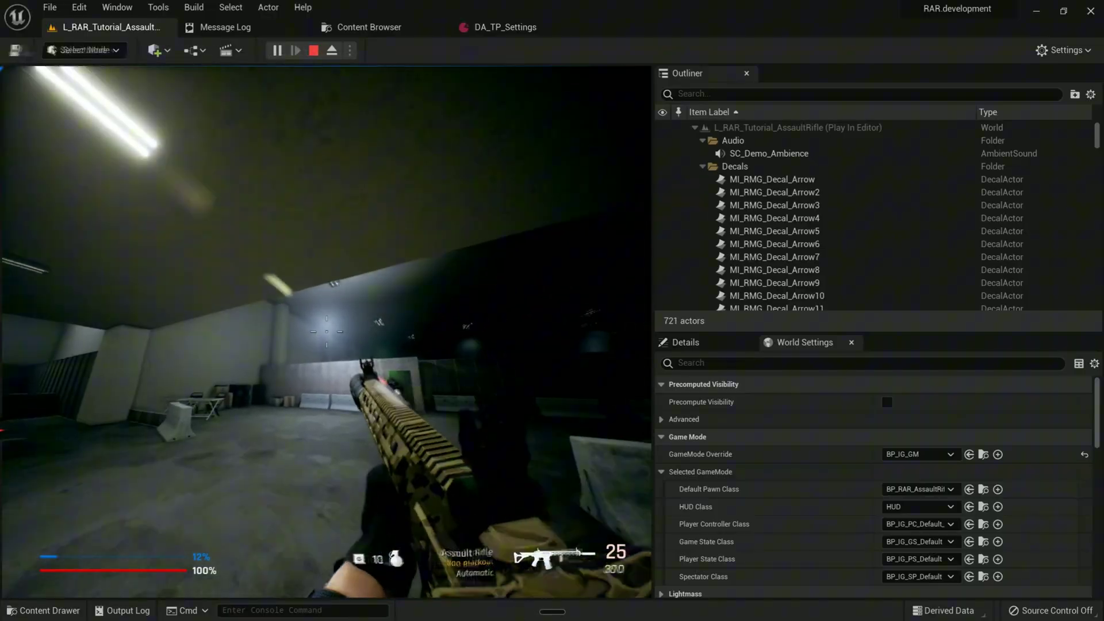
pyautogui.press('w')
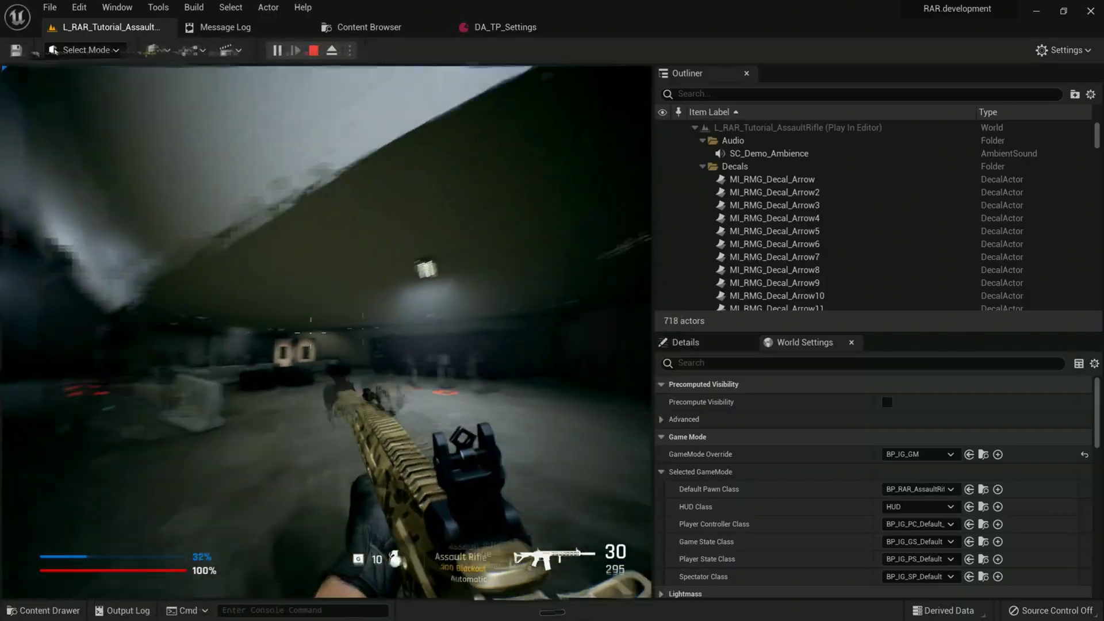
pyautogui.rightClick(327, 332)
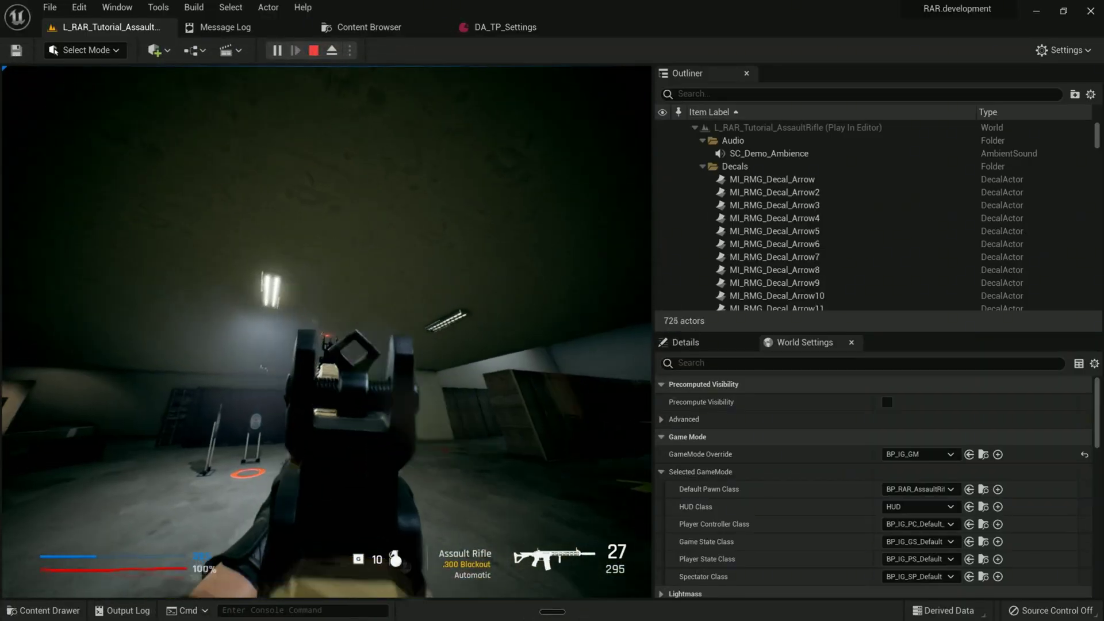